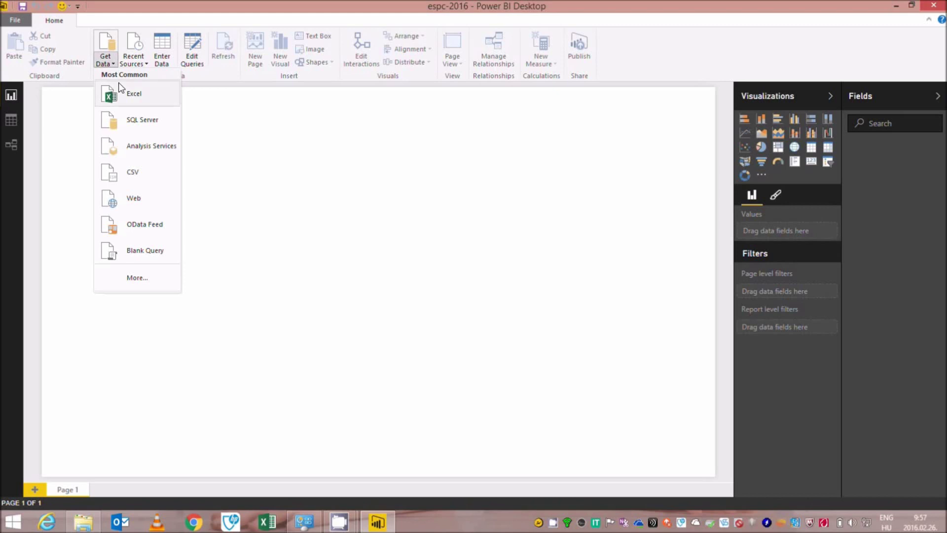
Connect to the SharePoint site as a SharePoint List source using the pasted site URL
click(136, 280)
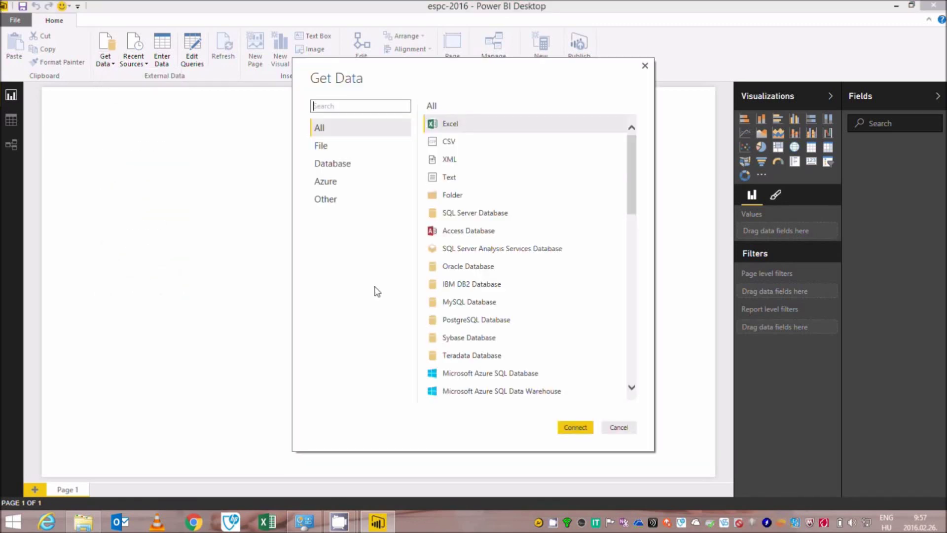
click(330, 198)
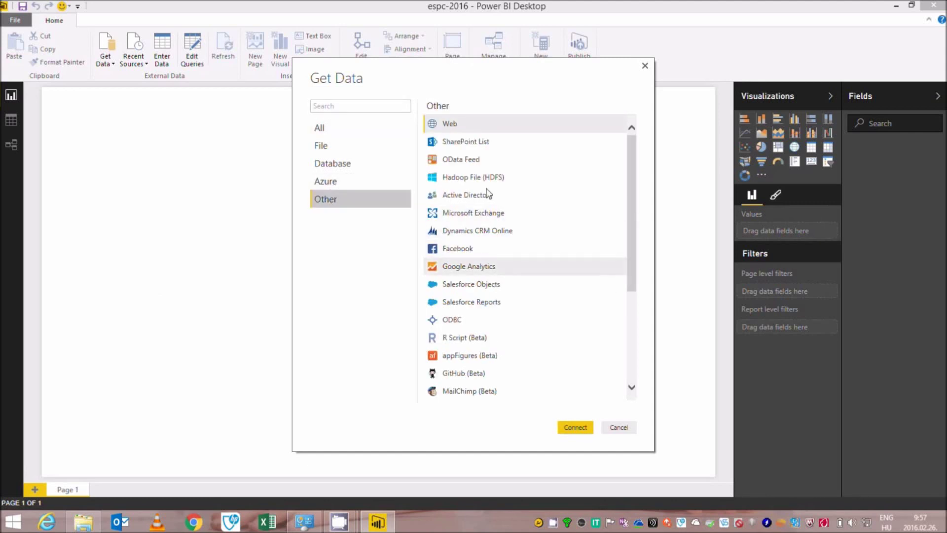
click(471, 142)
click(575, 427)
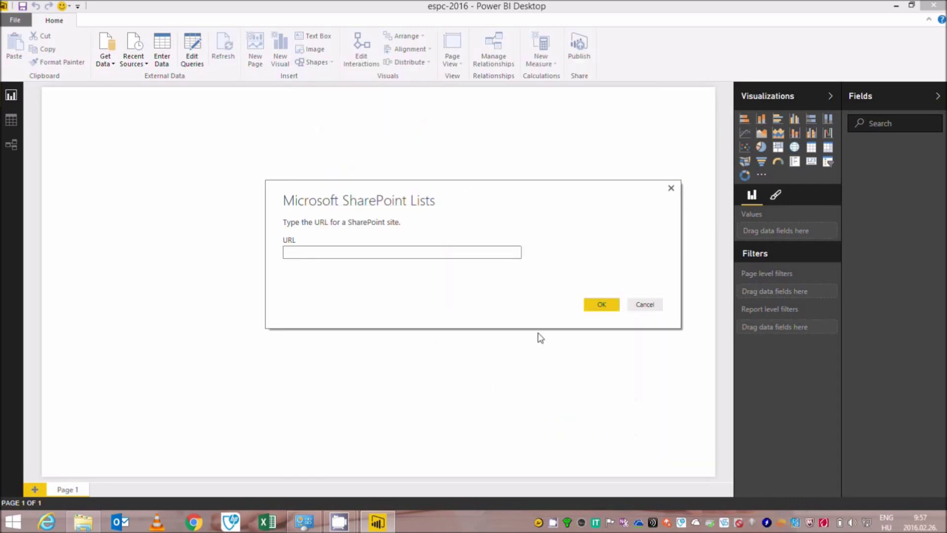
text(https://rubedi.sharepoint.com/customers/bwin.party)
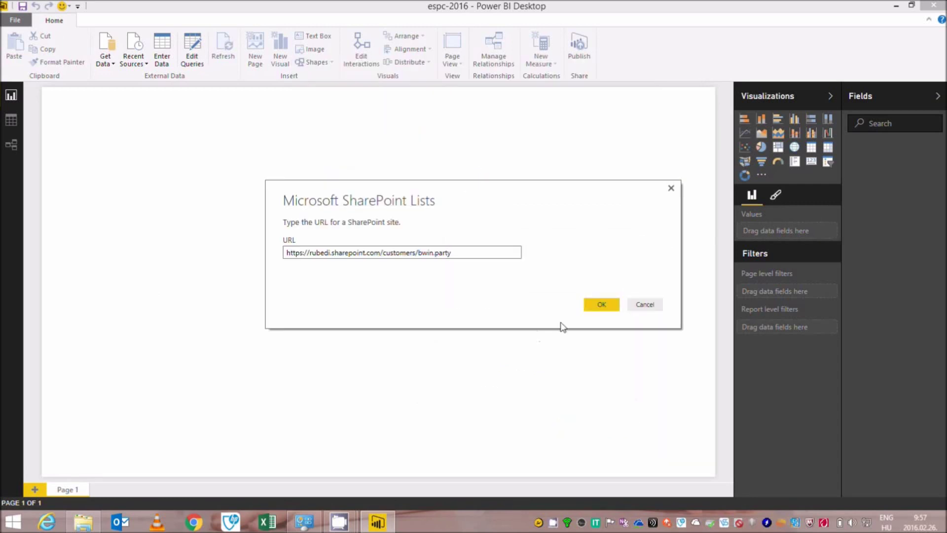
click(610, 306)
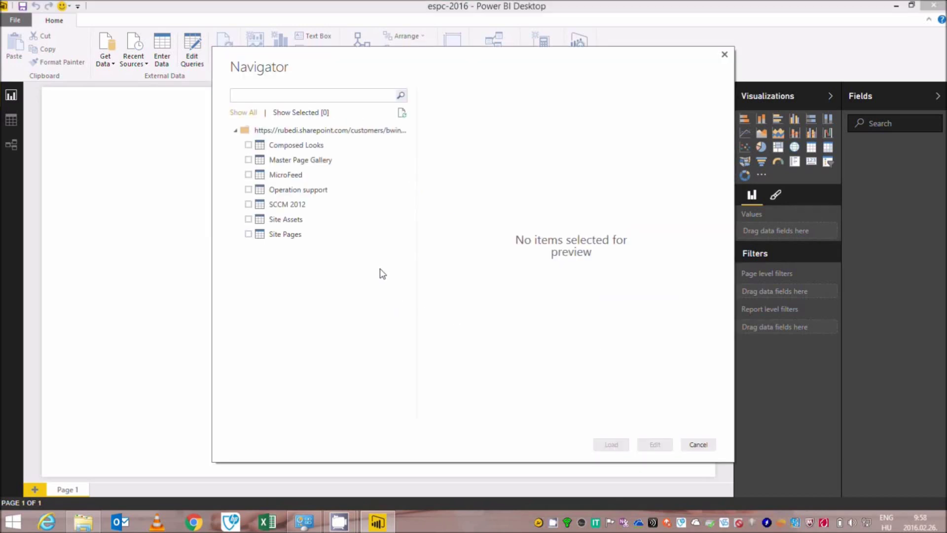
Select the SCCM 2012 list in the Navigator and open it for editing
click(248, 204)
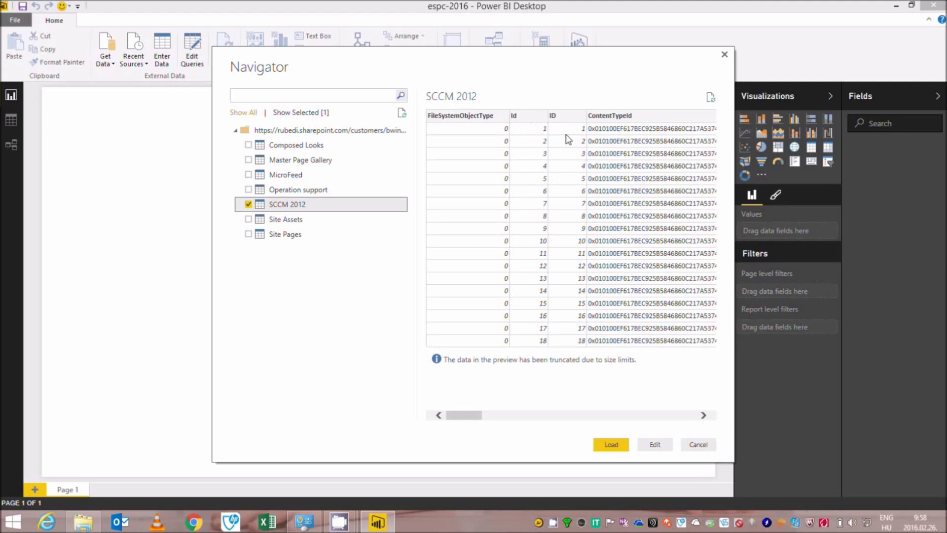
click(655, 446)
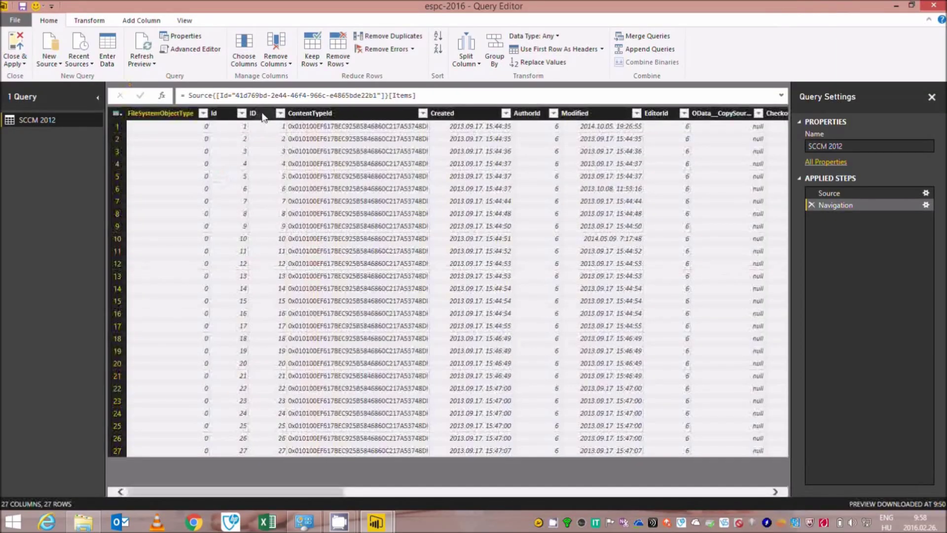
Rename the ID column to ID2 and scroll across the loaded columns
click(274, 135)
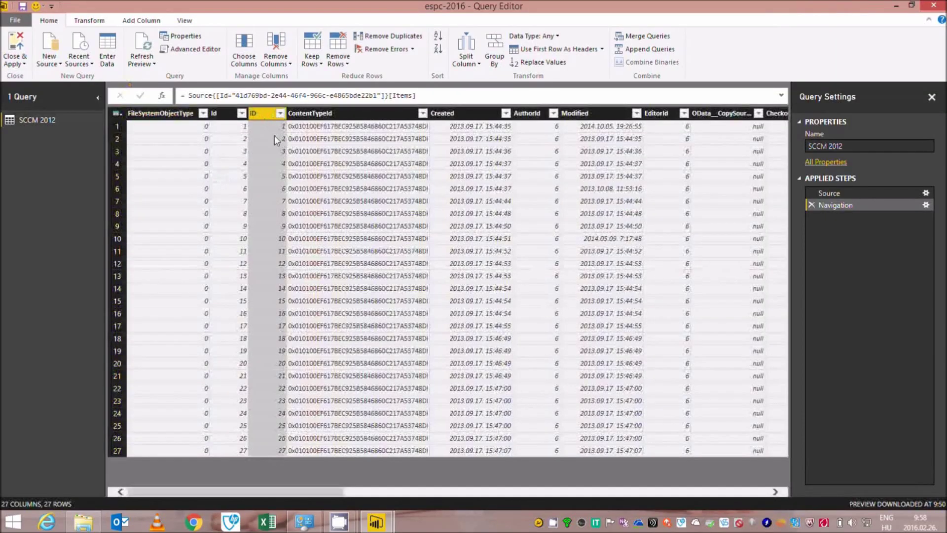
right_click(262, 113)
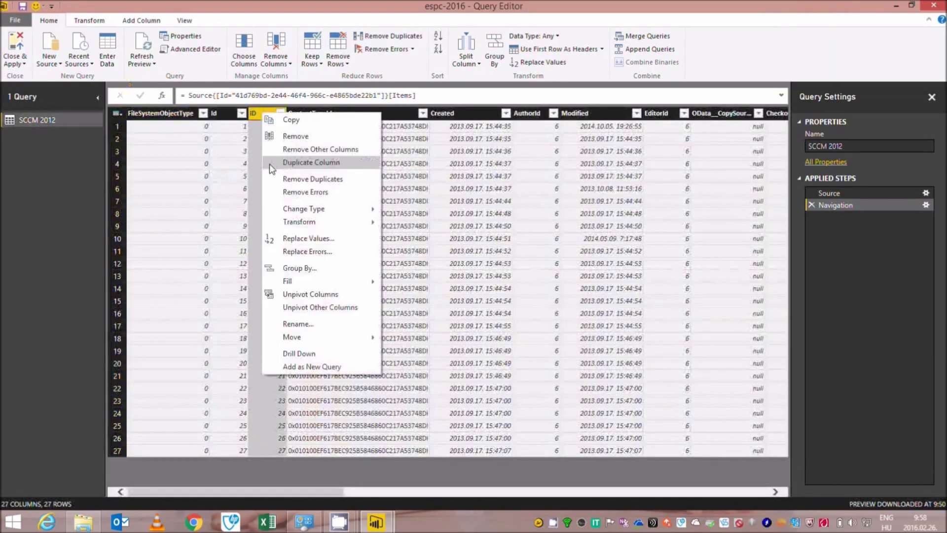
click(310, 324)
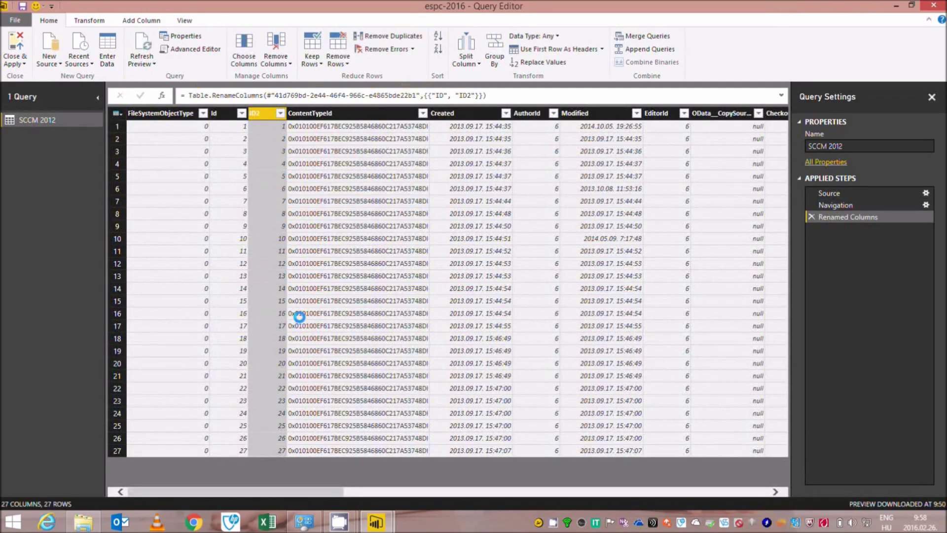
click(753, 492)
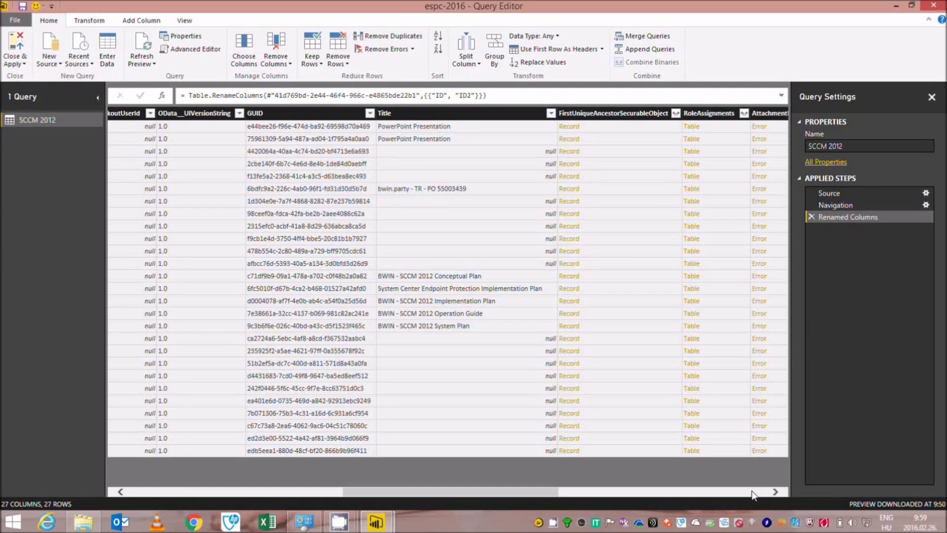
click(753, 493)
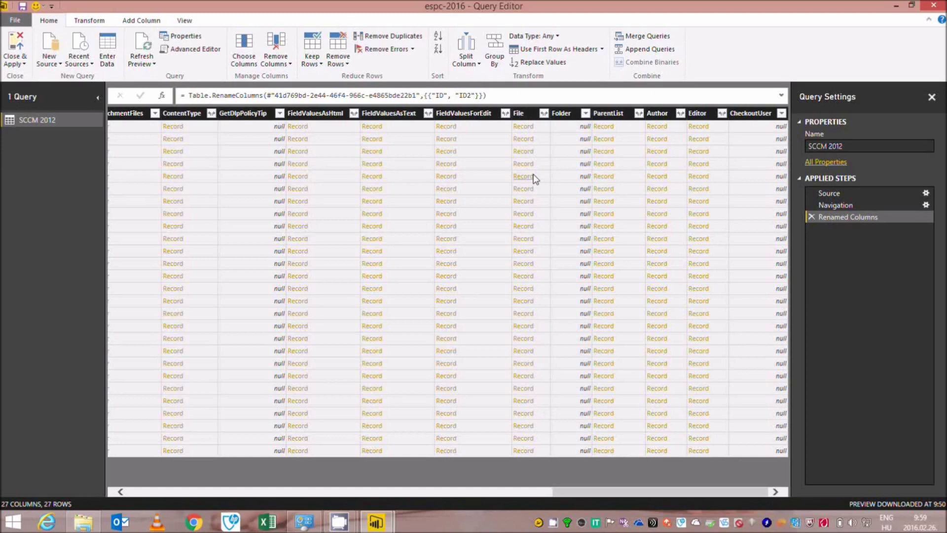
Expand the File column to include only its Length and Name fields
click(542, 117)
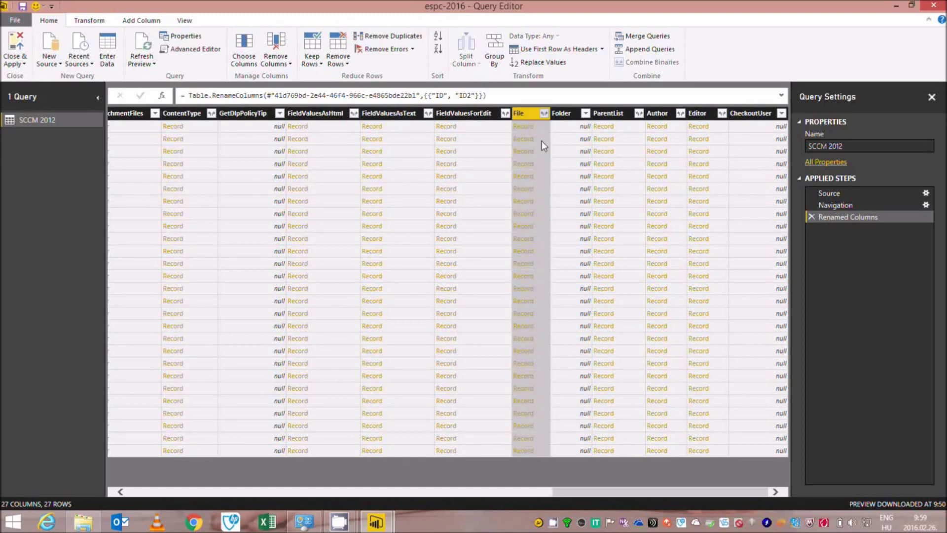
click(544, 113)
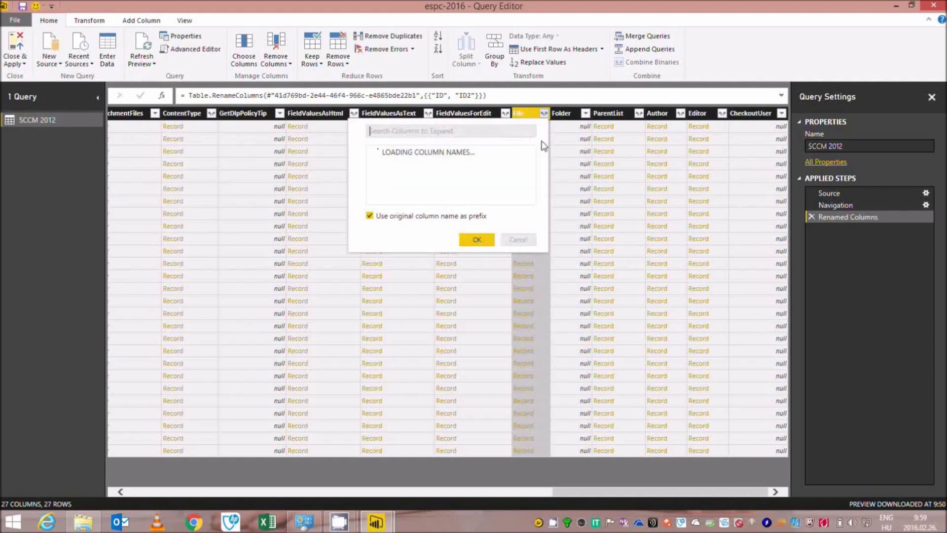
click(376, 152)
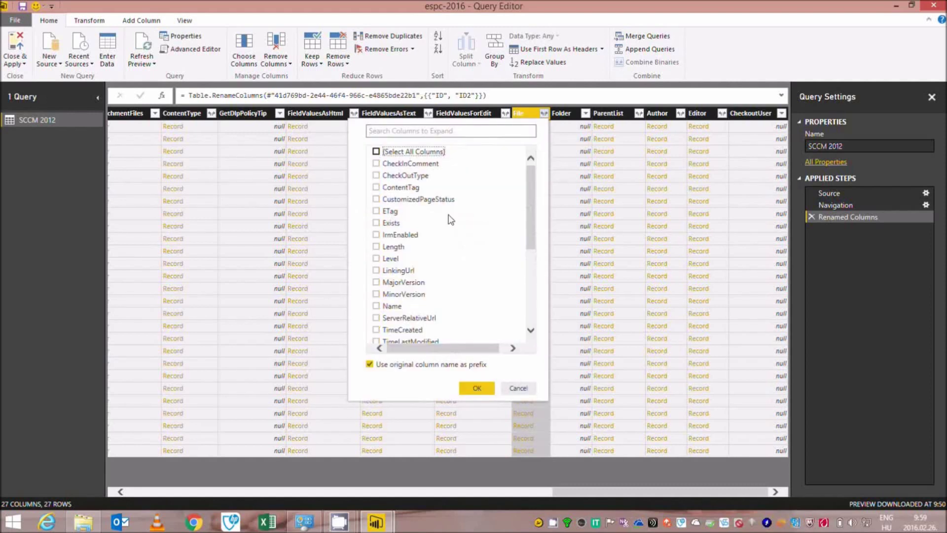
click(376, 247)
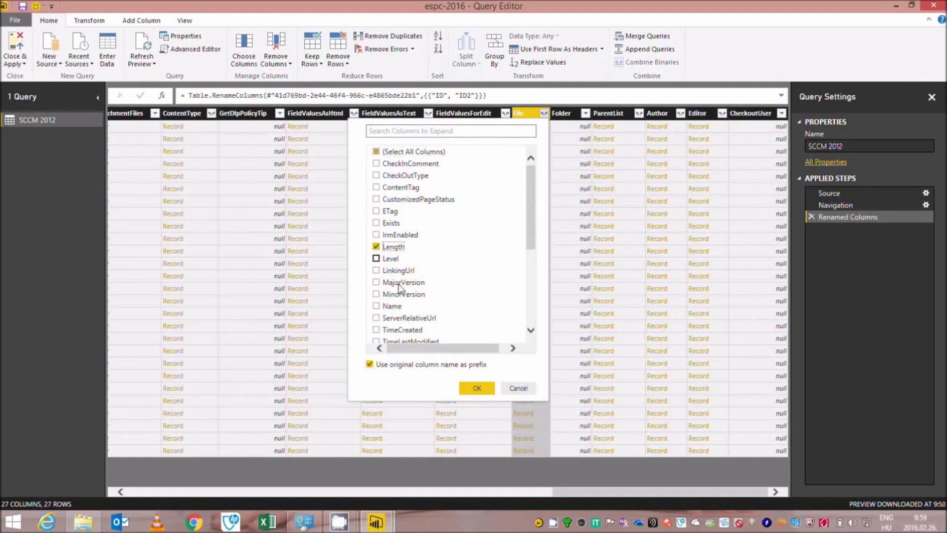
click(376, 306)
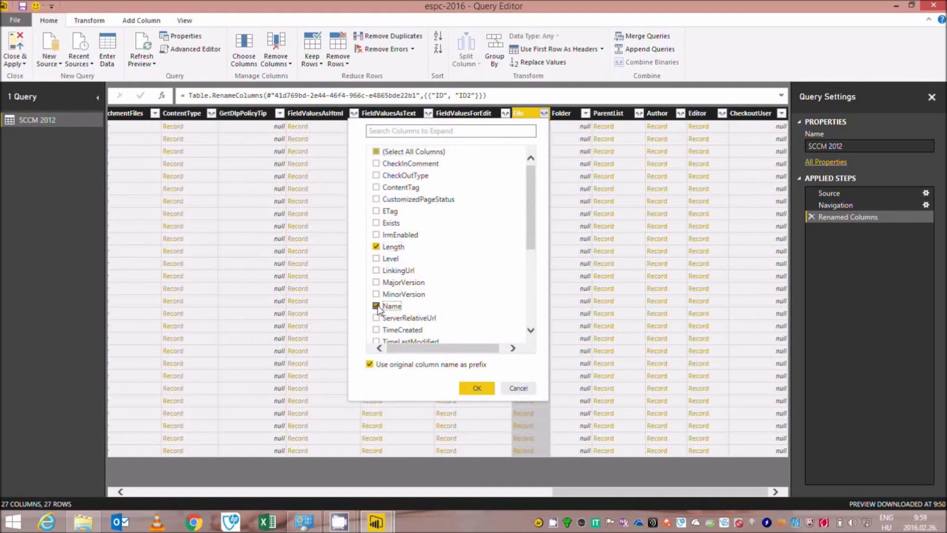
click(477, 389)
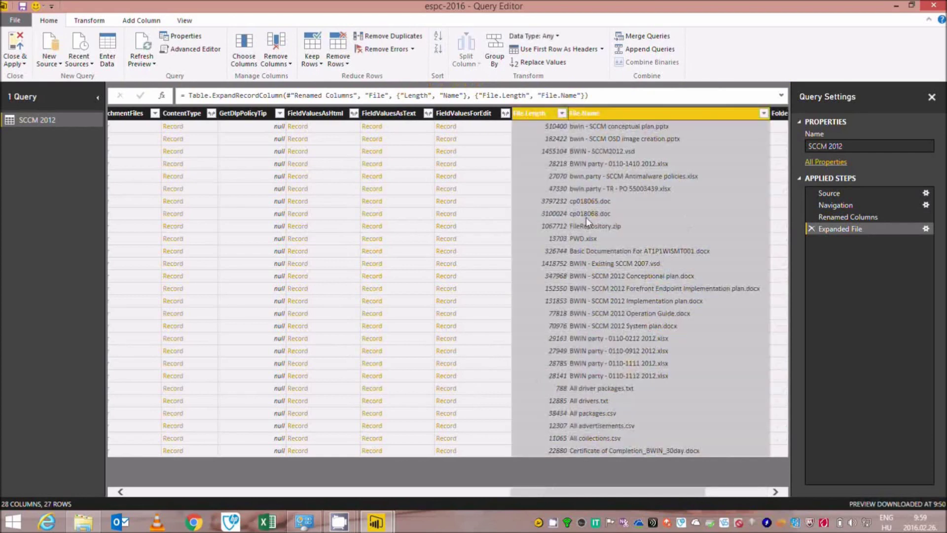
Set the File.Length column's data type to Decimal Number
click(548, 114)
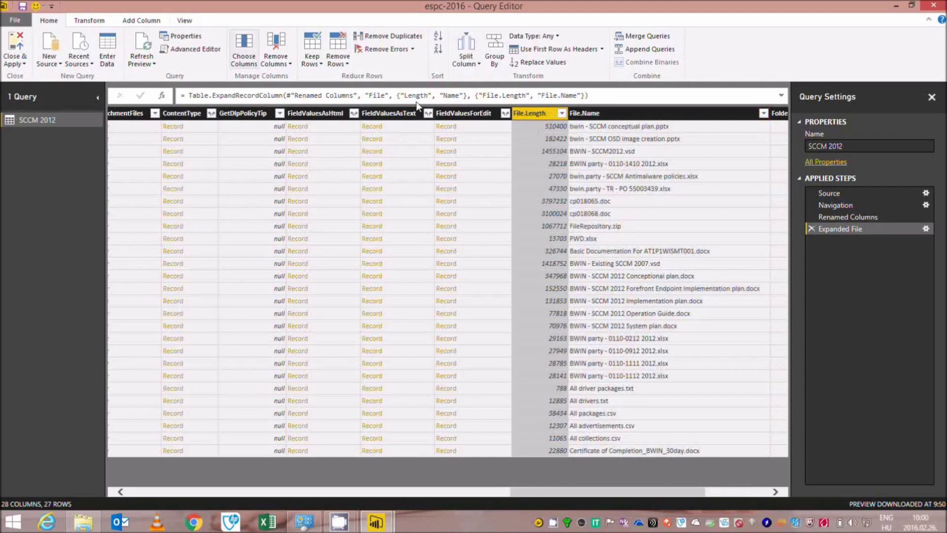
click(697, 279)
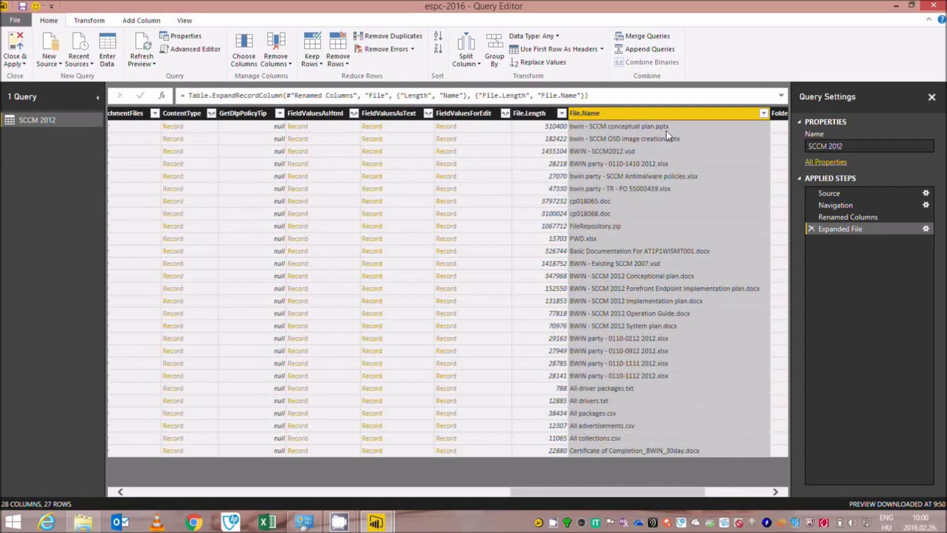
click(543, 131)
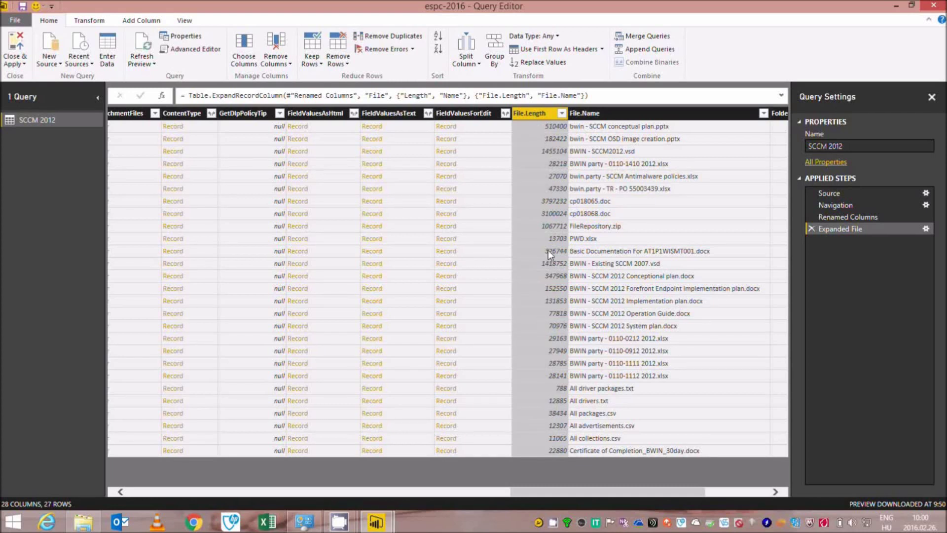
click(534, 36)
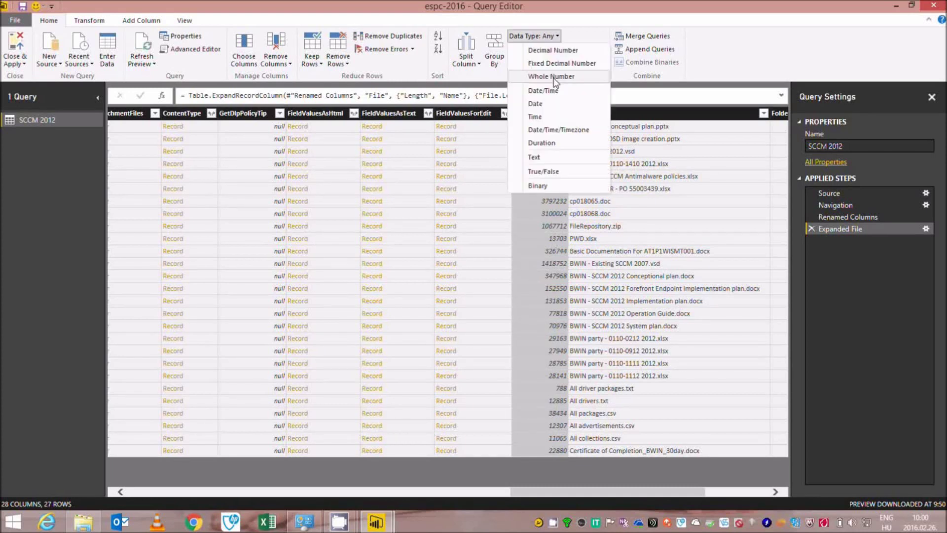
click(555, 50)
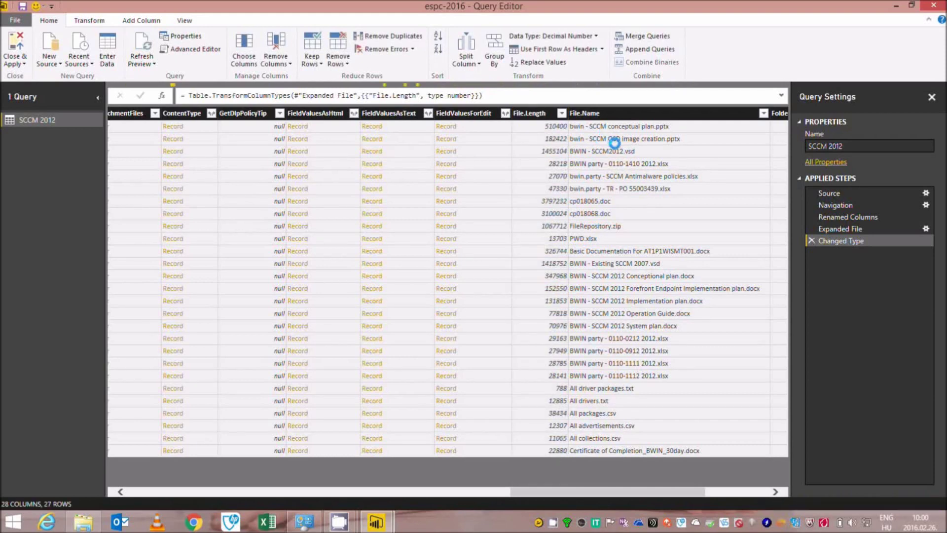
click(776, 492)
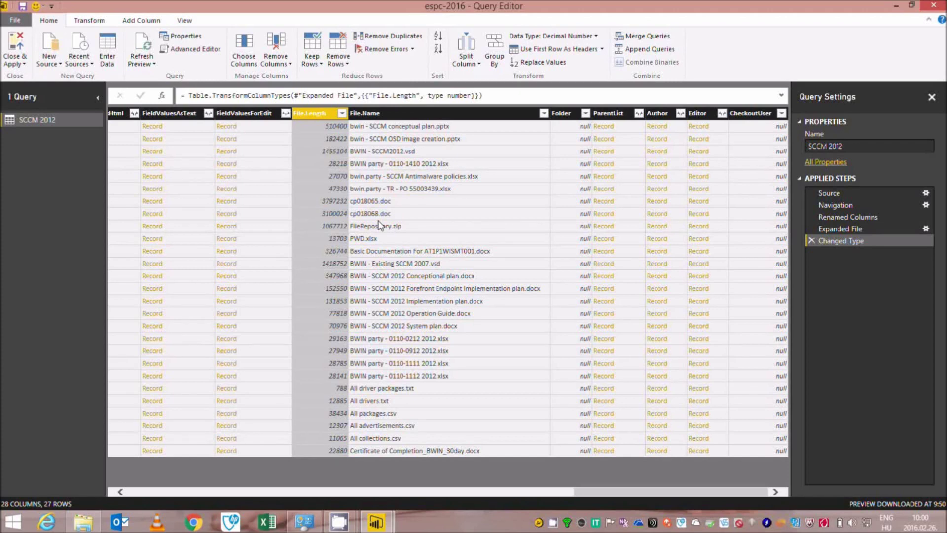
click(434, 115)
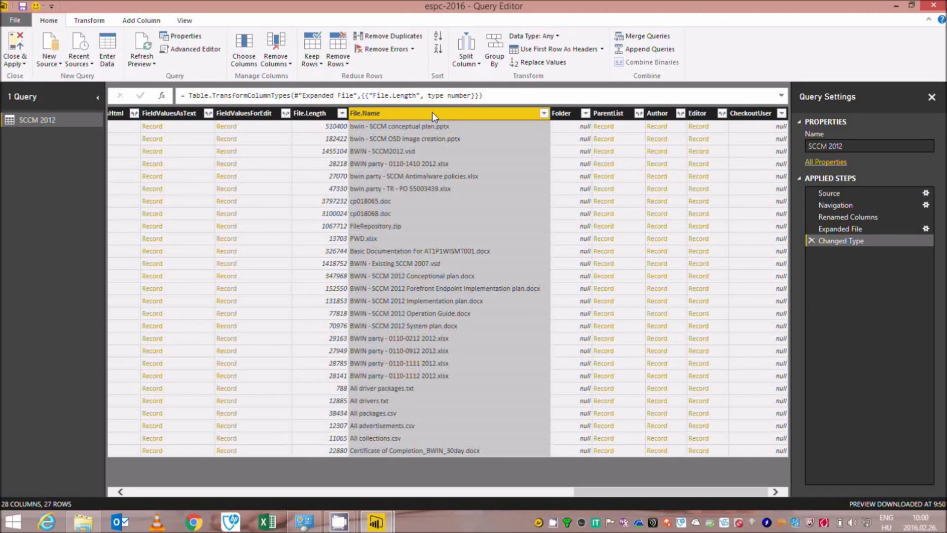
Duplicate the File.Name column and rename the copy to File.Title
right_click(432, 115)
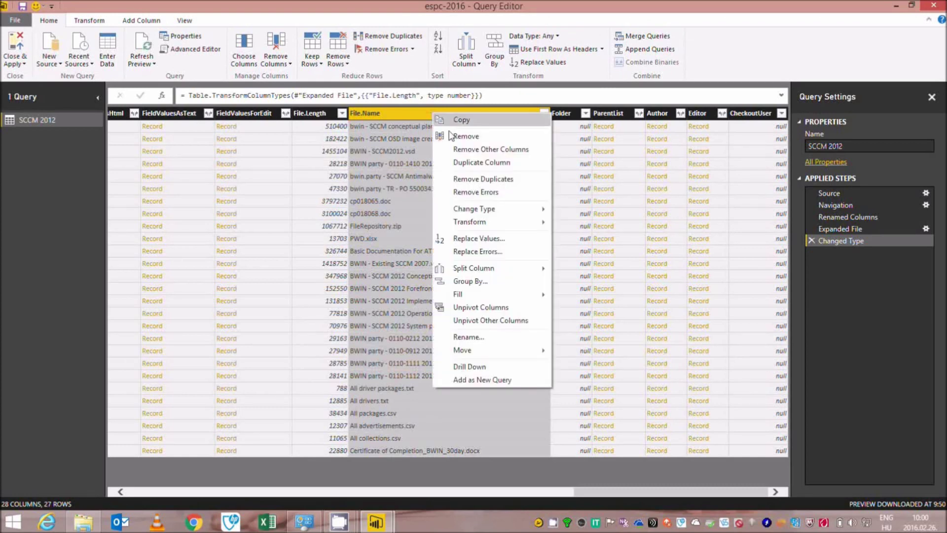
click(482, 163)
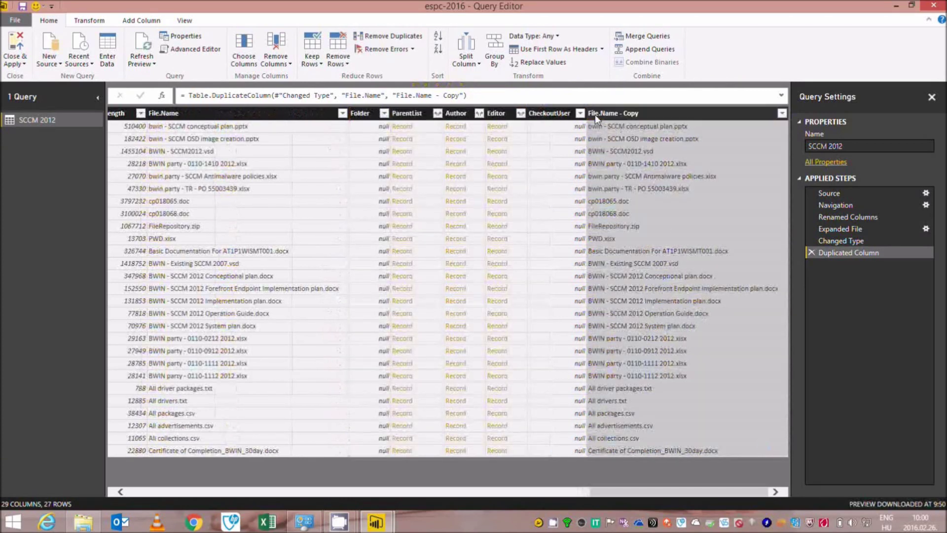
right_click(619, 115)
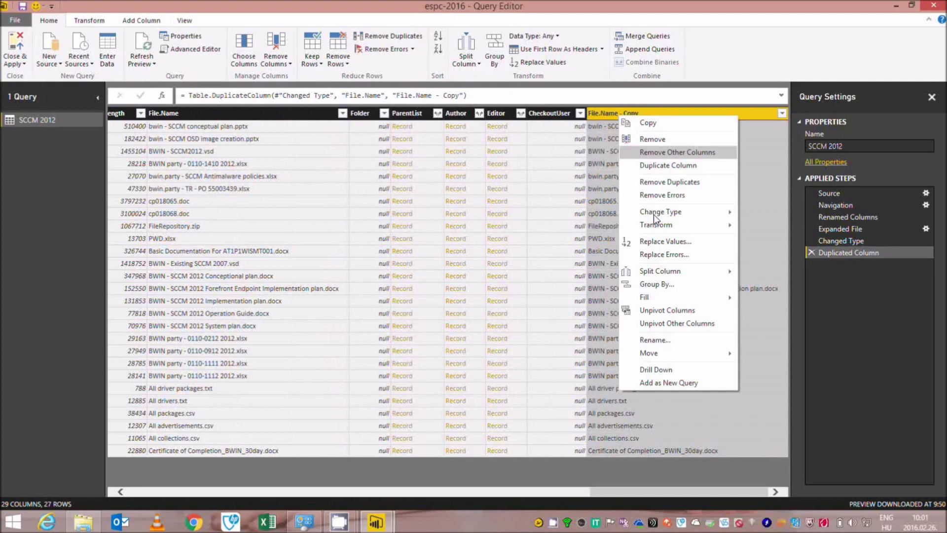
click(671, 340)
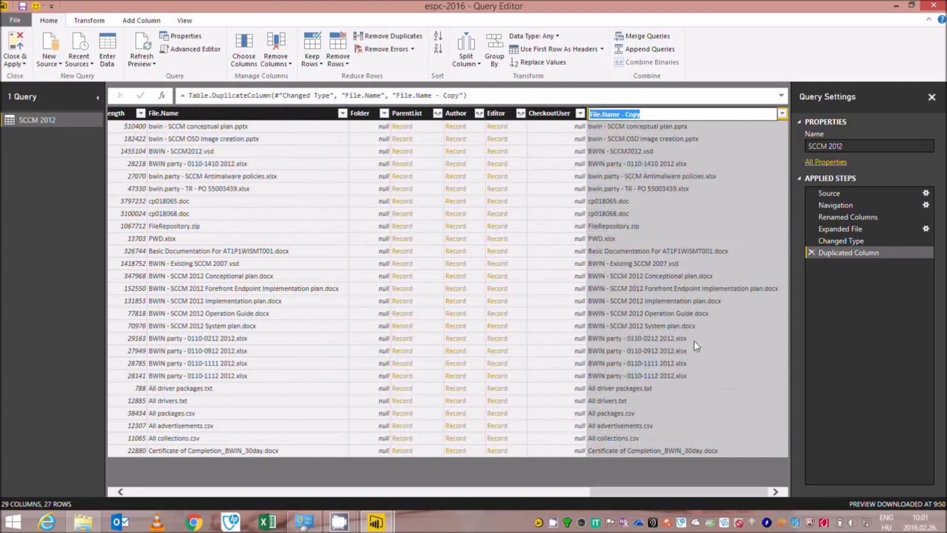
text(File.Title)
key(Return)
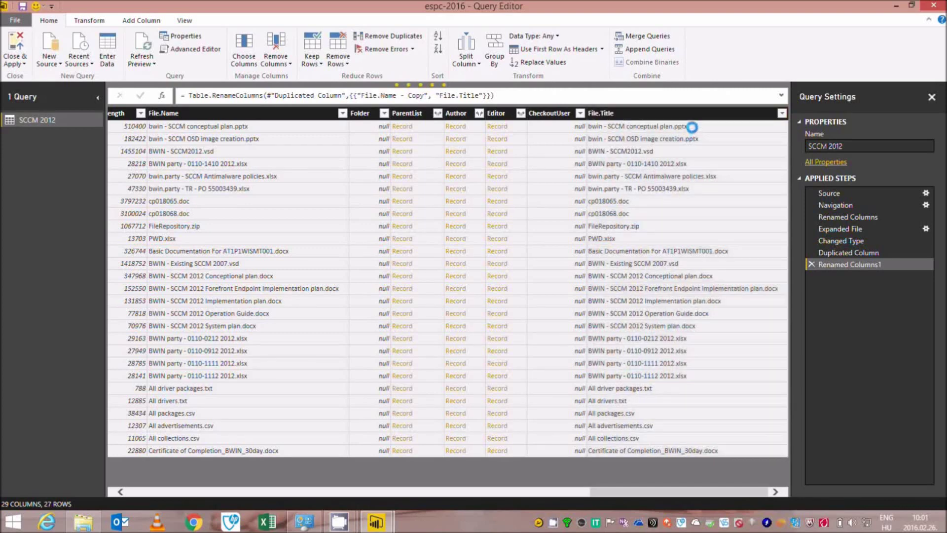
click(677, 117)
click(466, 59)
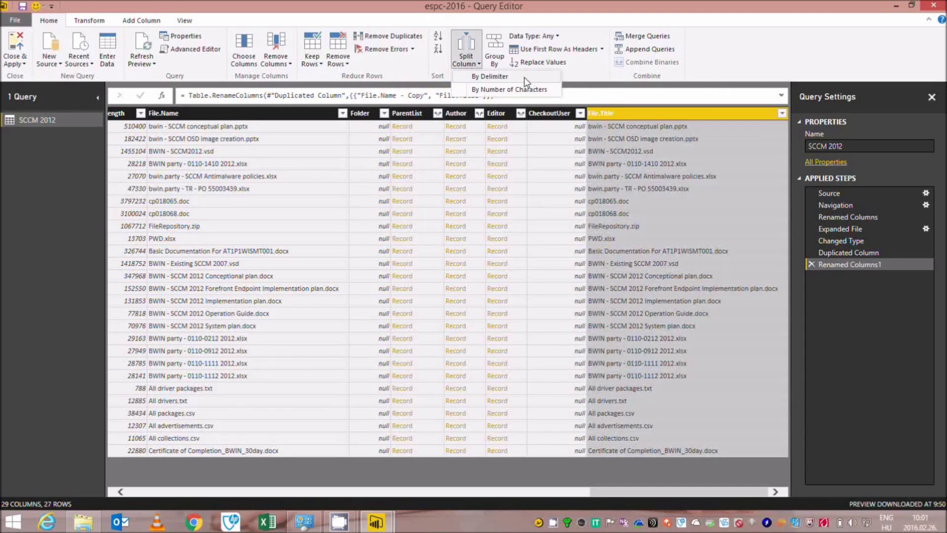
Split File.Title by the custom '.' delimiter at the right-most occurrence
click(525, 77)
click(368, 229)
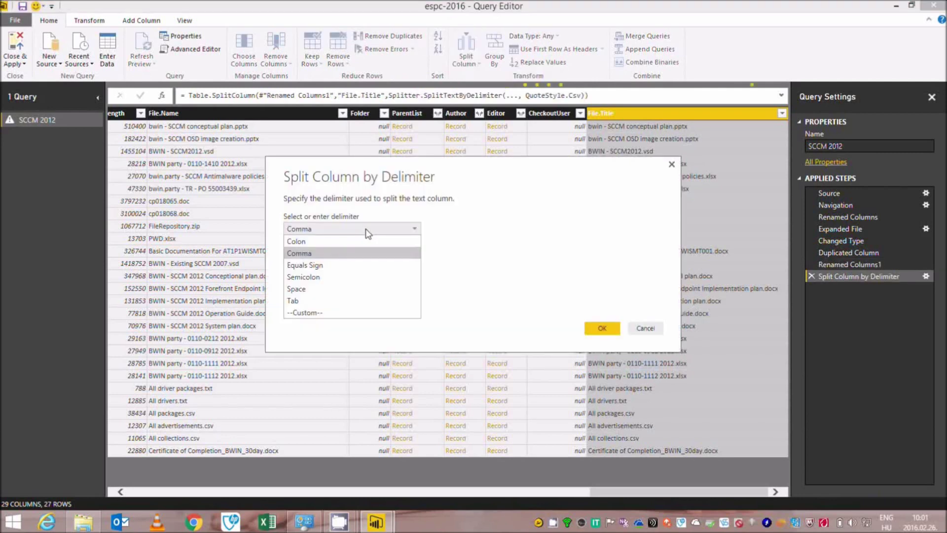
click(307, 313)
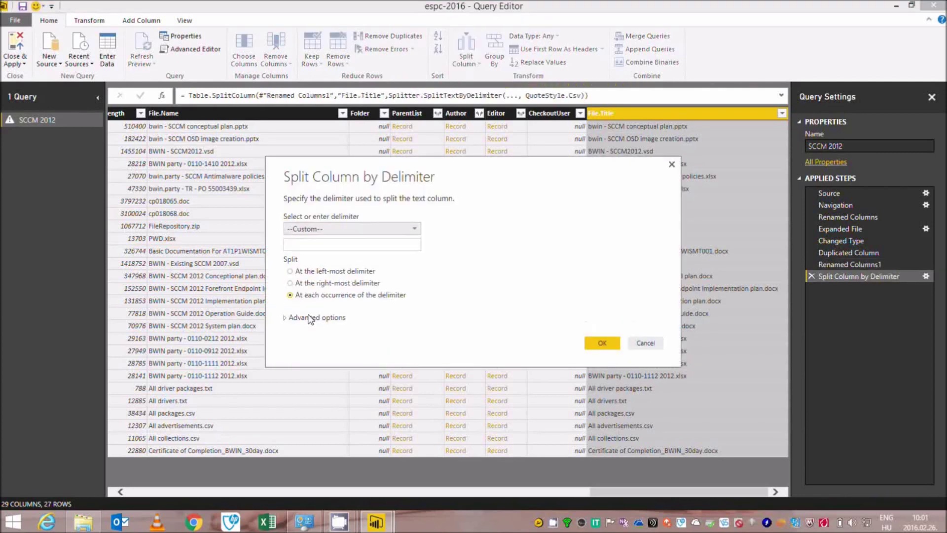
text(.)
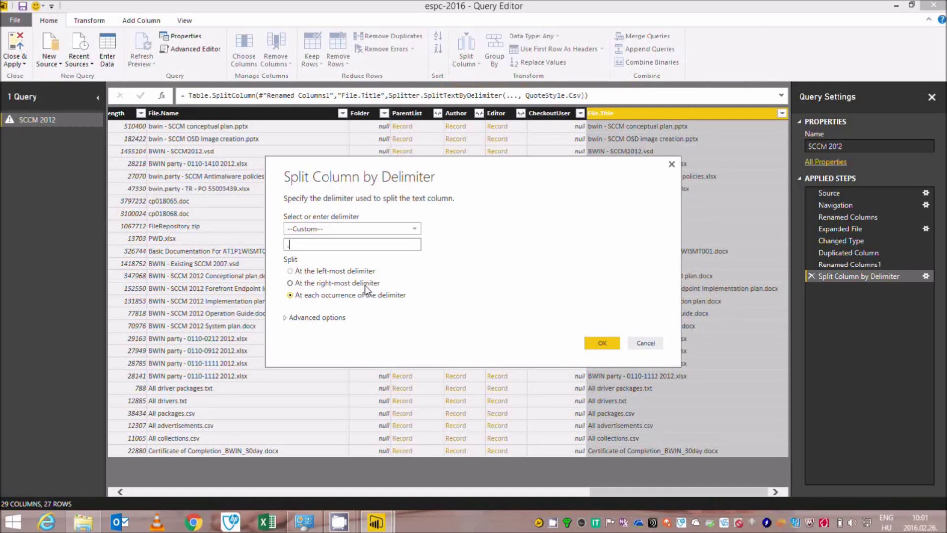
click(365, 283)
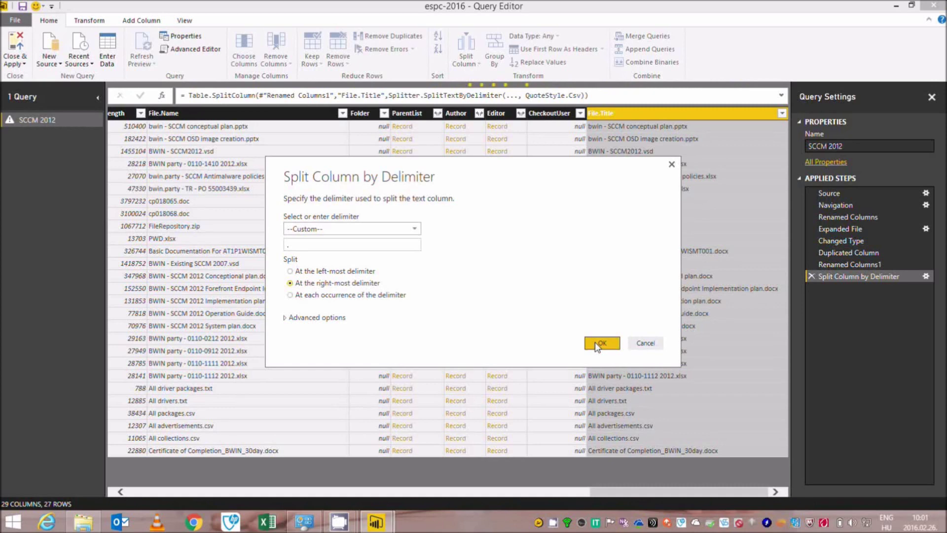
click(595, 343)
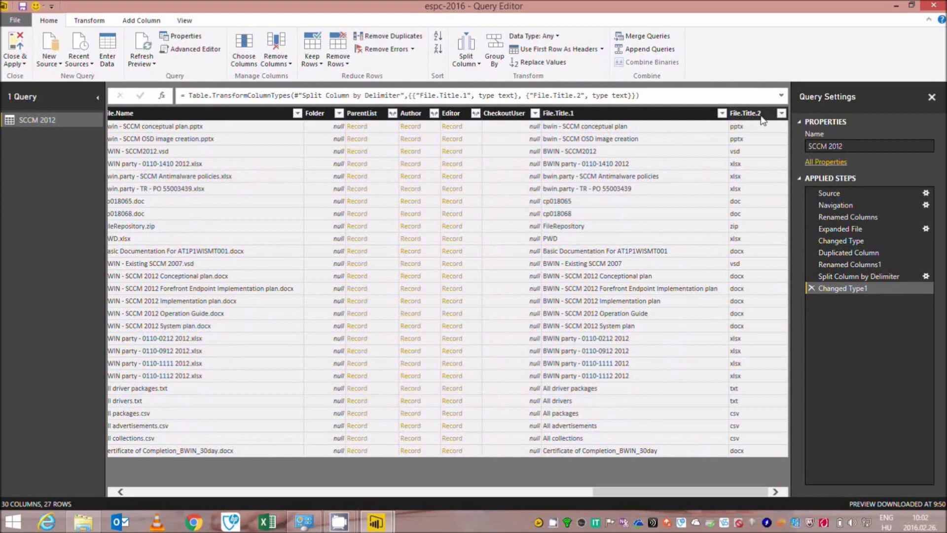
Rename the File.Title.1 column to File.Title
click(589, 114)
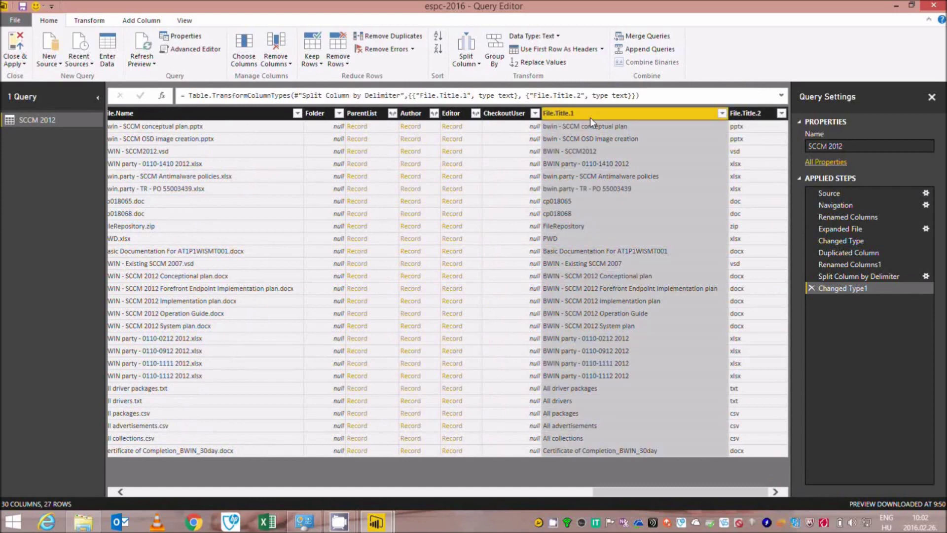
right_click(590, 118)
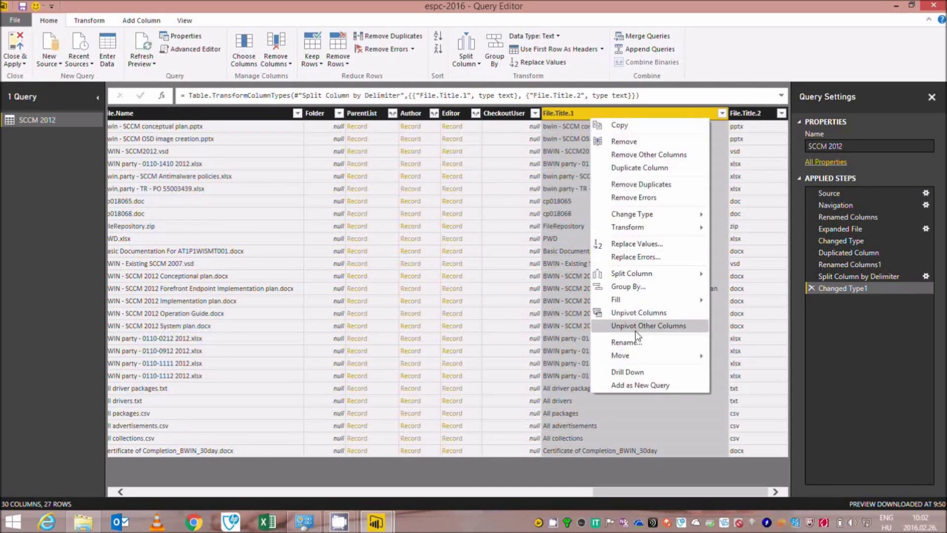
click(626, 343)
key(End)
key(BackSpace)
key(BackSpace)
key(Return)
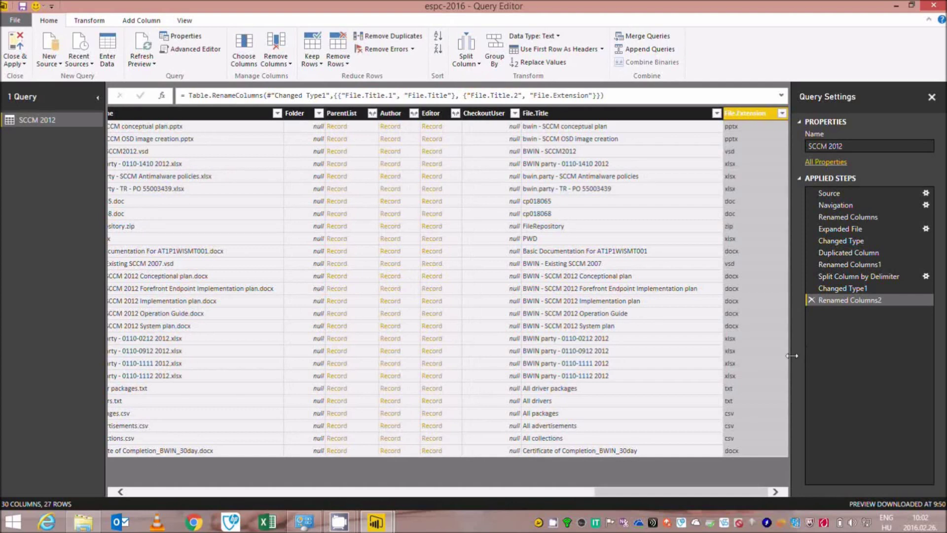
Apply the query changes and expand the SCCM 2012 table in the Fields pane
click(18, 66)
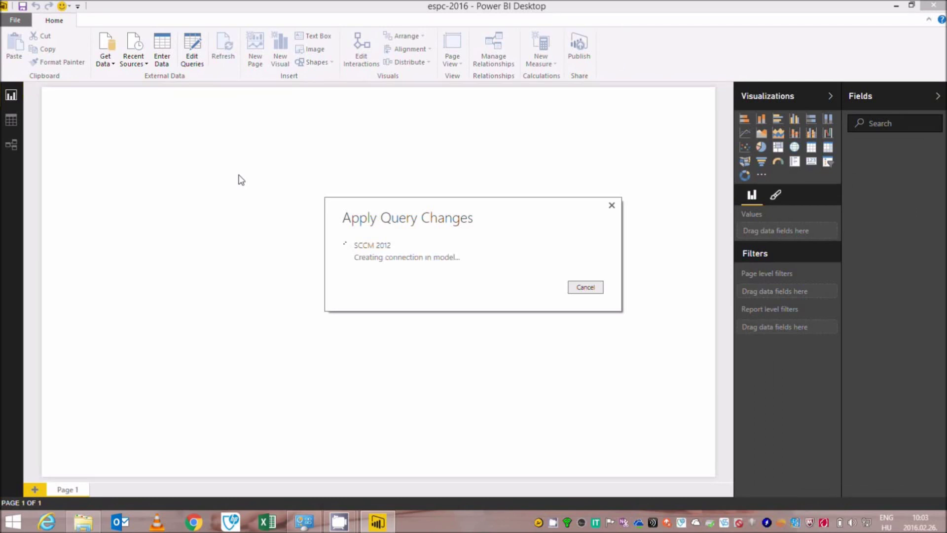
click(860, 147)
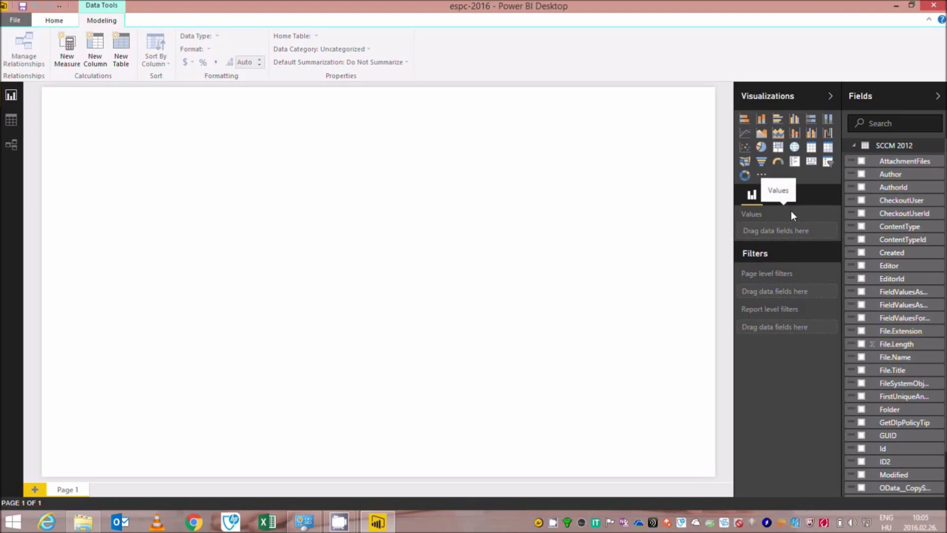
Add a card showing Count of File.Name (27), then insert a second card
click(811, 162)
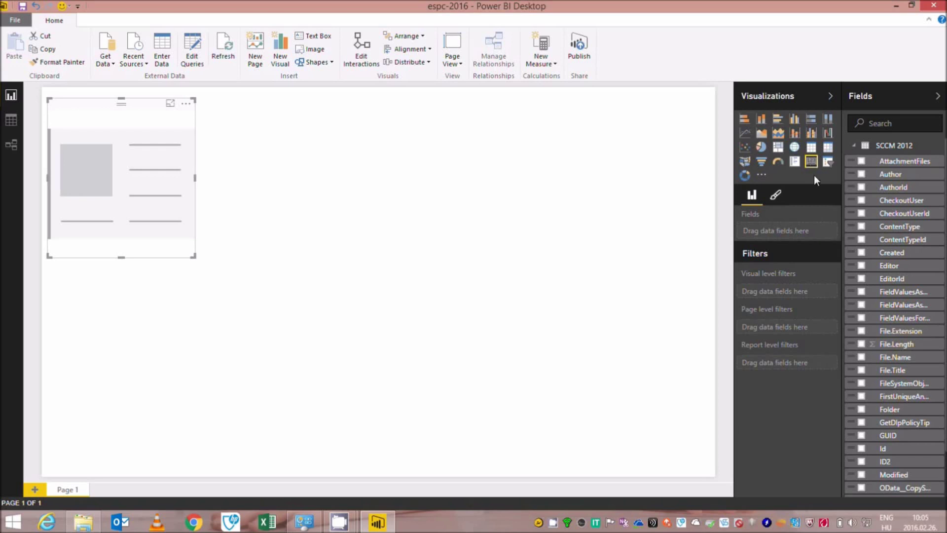
click(861, 357)
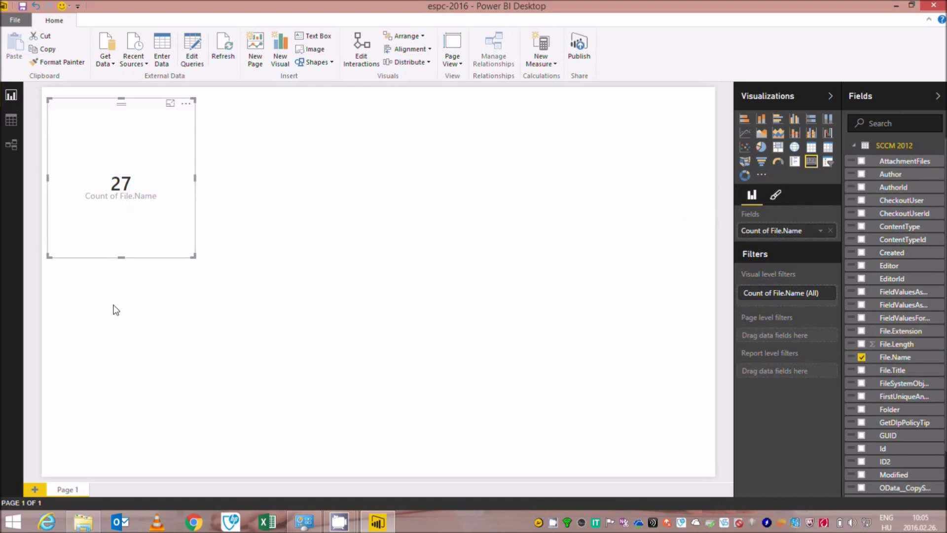
click(113, 328)
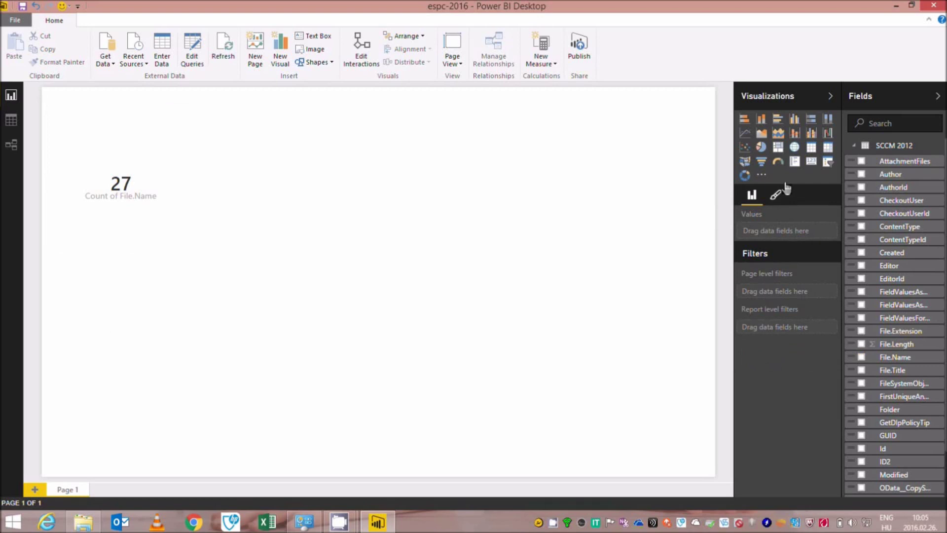
click(812, 162)
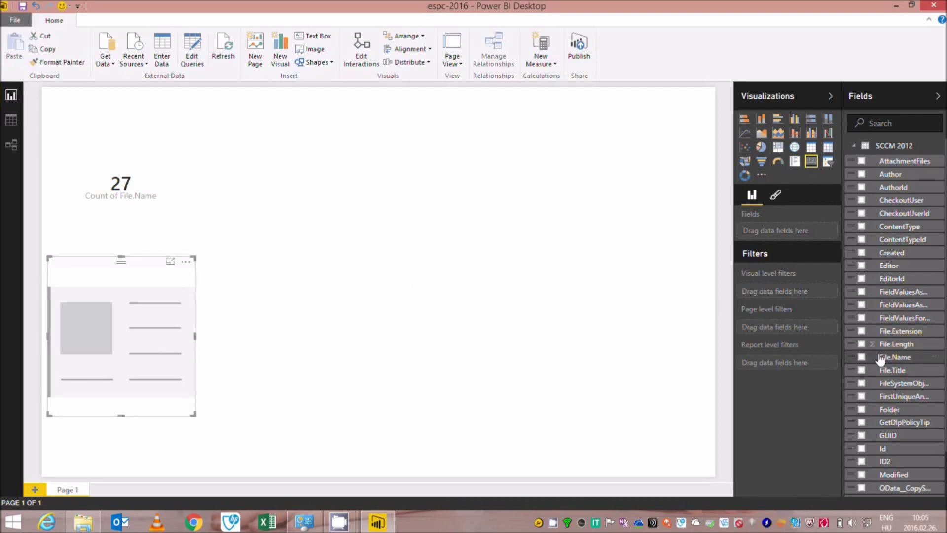
Show total File.Length on the second card with display units None and 0 decimal places
click(861, 344)
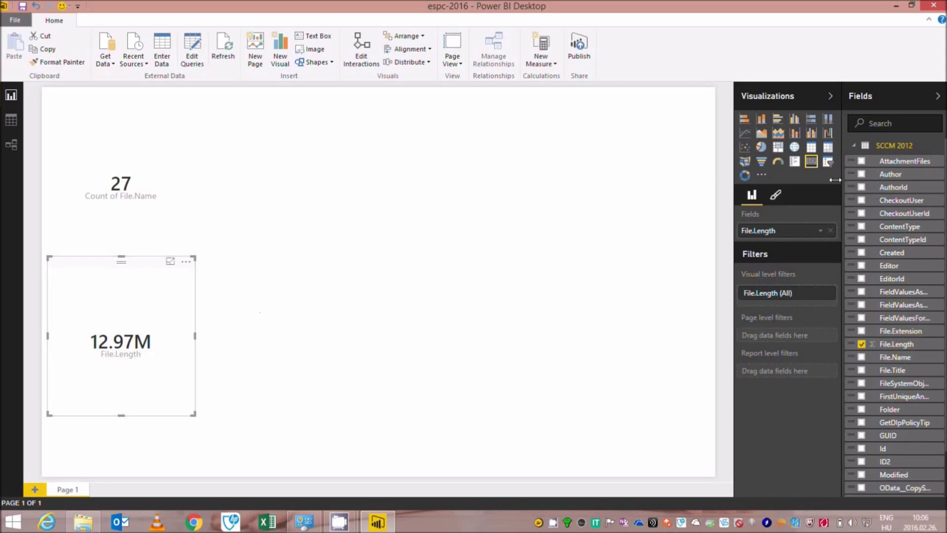
click(776, 196)
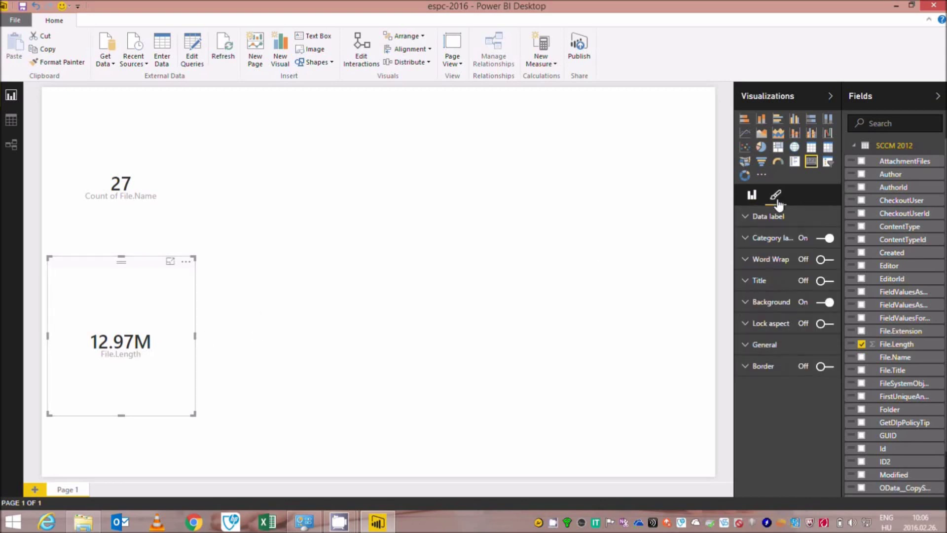
click(745, 219)
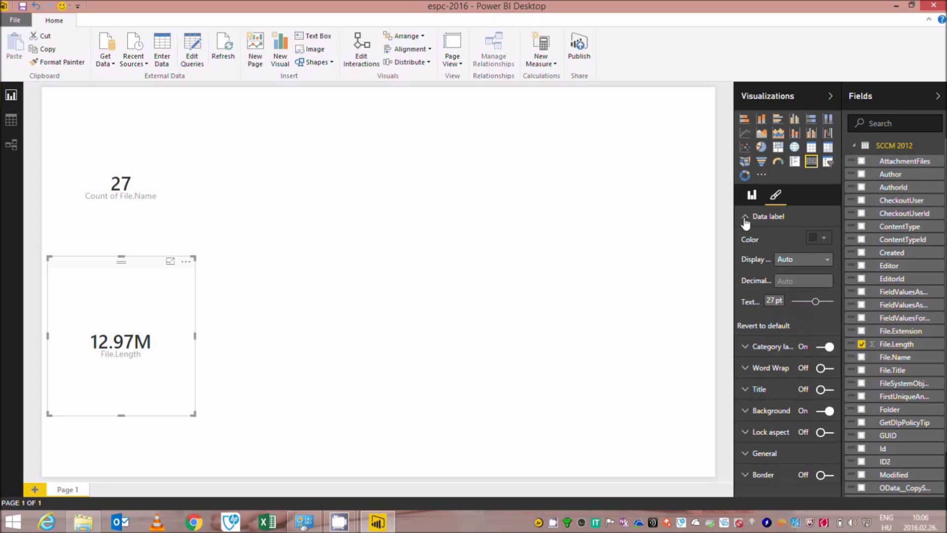
click(818, 260)
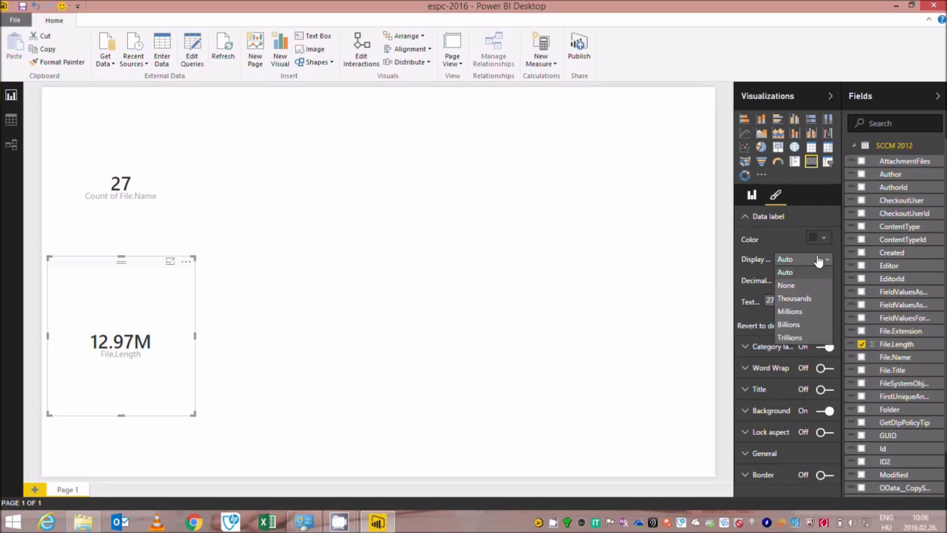
click(794, 286)
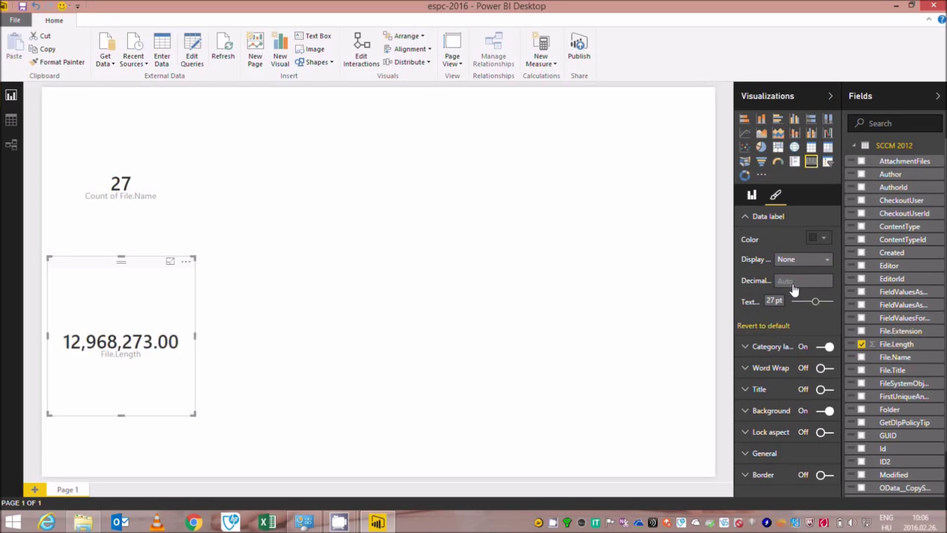
click(798, 281)
text(0)
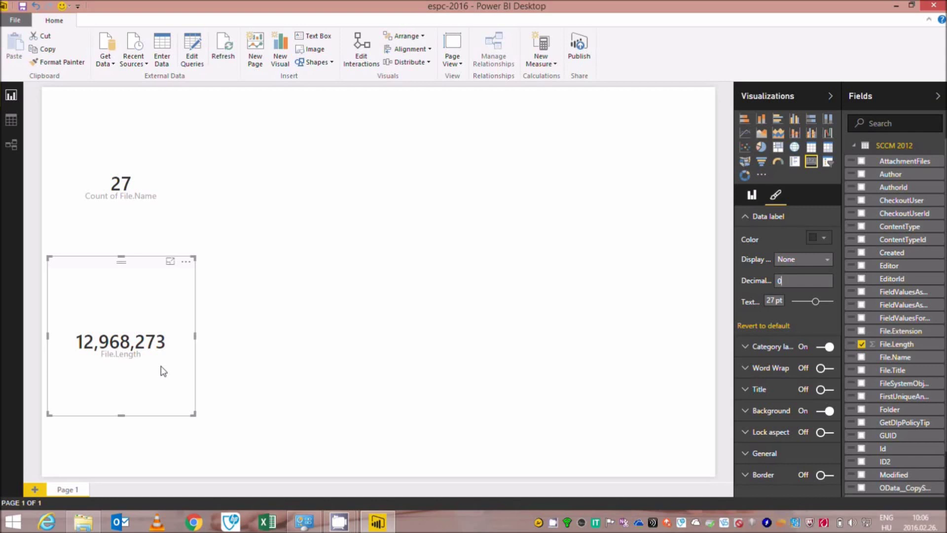
click(271, 197)
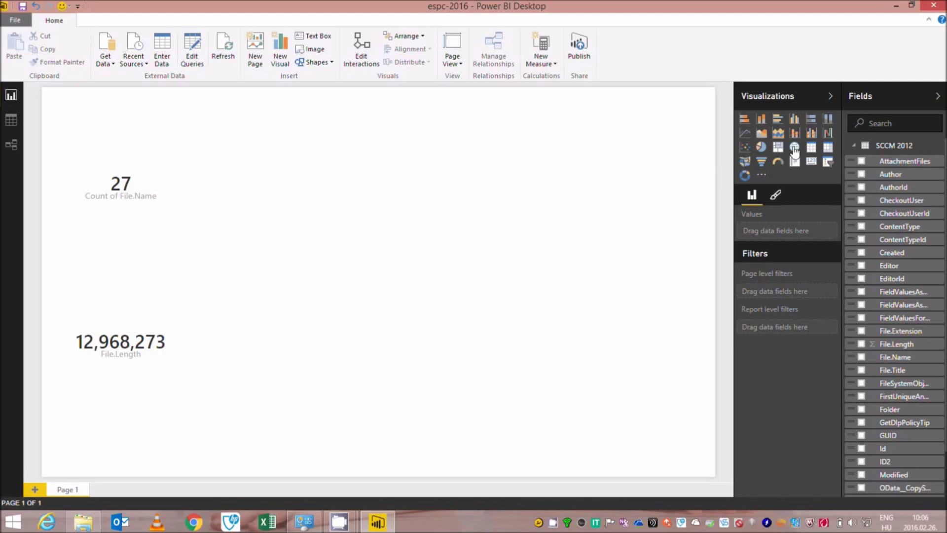
Add a clustered column chart with File.Extension on the axis and Count of File.Extension as values
click(796, 122)
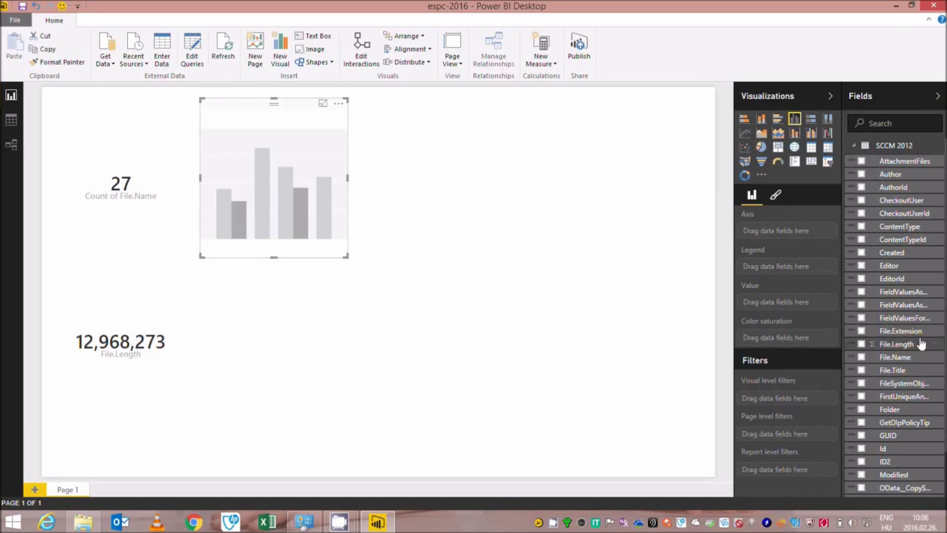
click(861, 331)
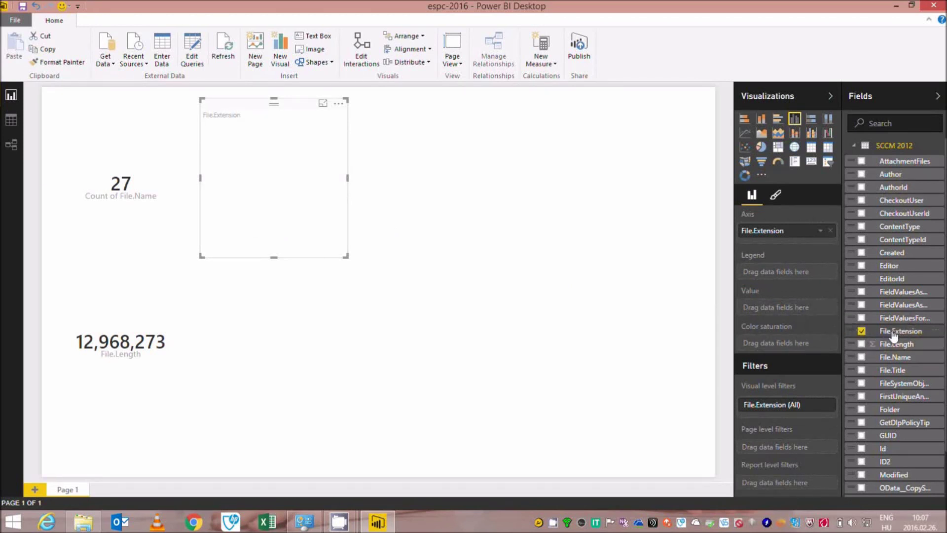
drag(894, 335, 787, 315)
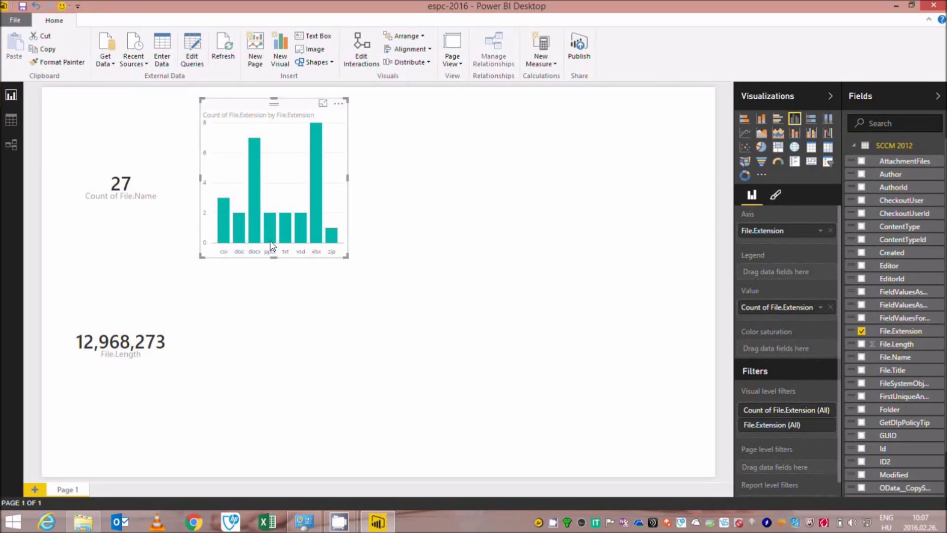
mouse_move(312, 214)
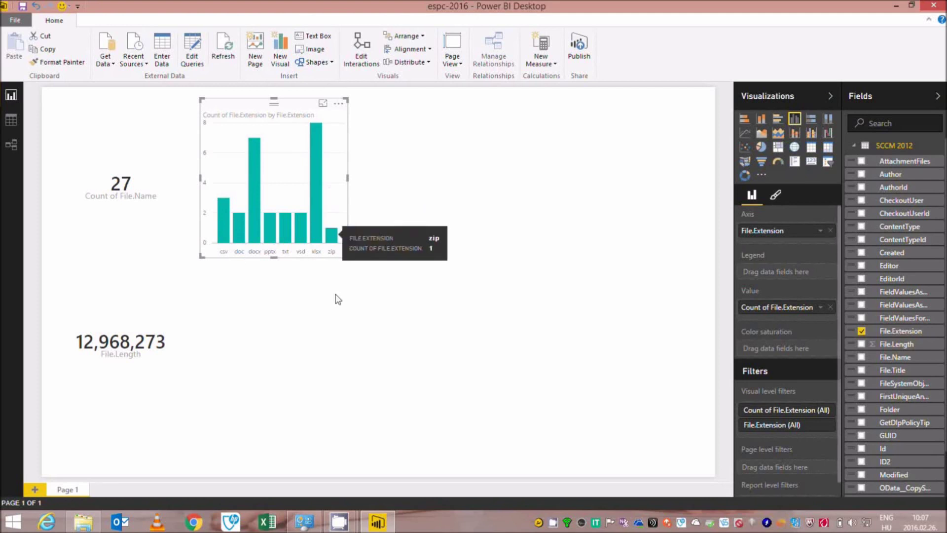
click(242, 321)
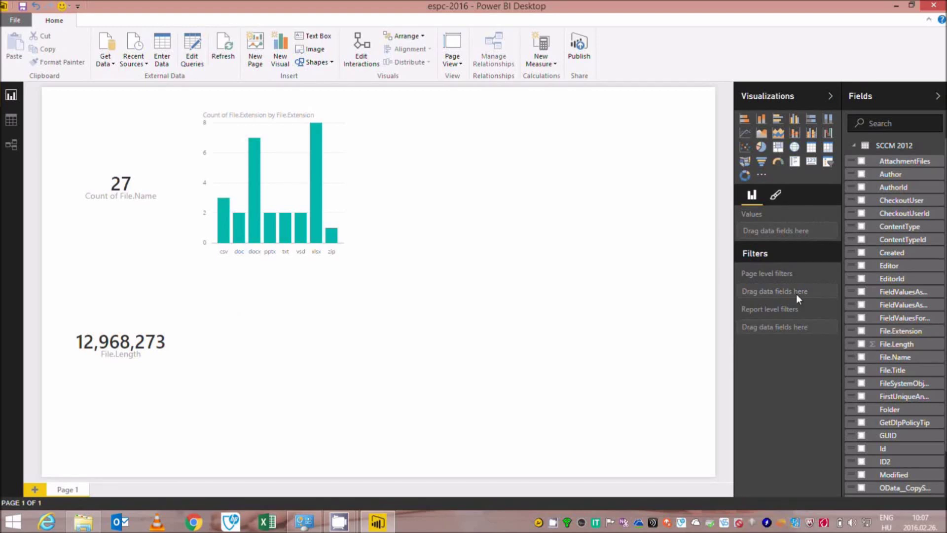
Add a second clustered column chart plotting File.Length by File.Extension
click(798, 123)
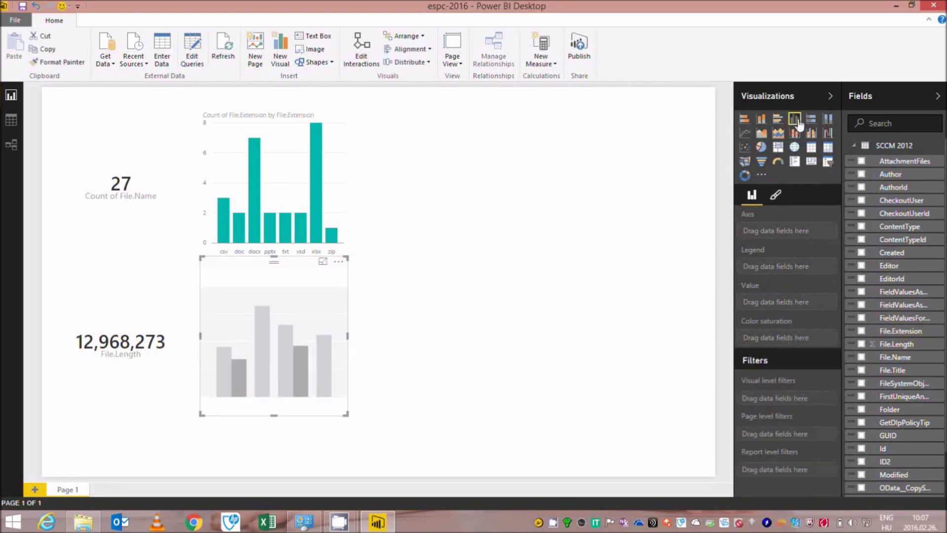
click(862, 346)
click(862, 332)
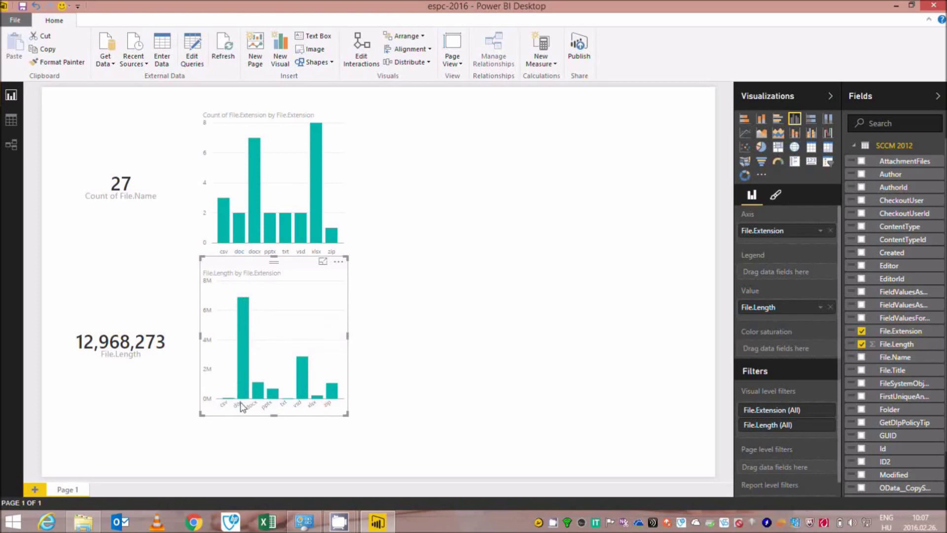
mouse_move(247, 303)
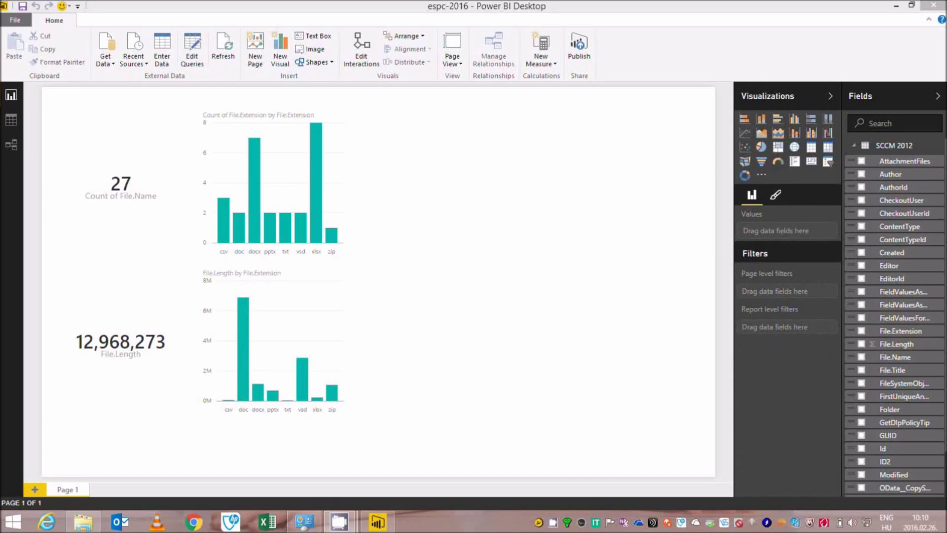
In Data view, try converting Modified to Date/Time, then close the conversion error
click(11, 120)
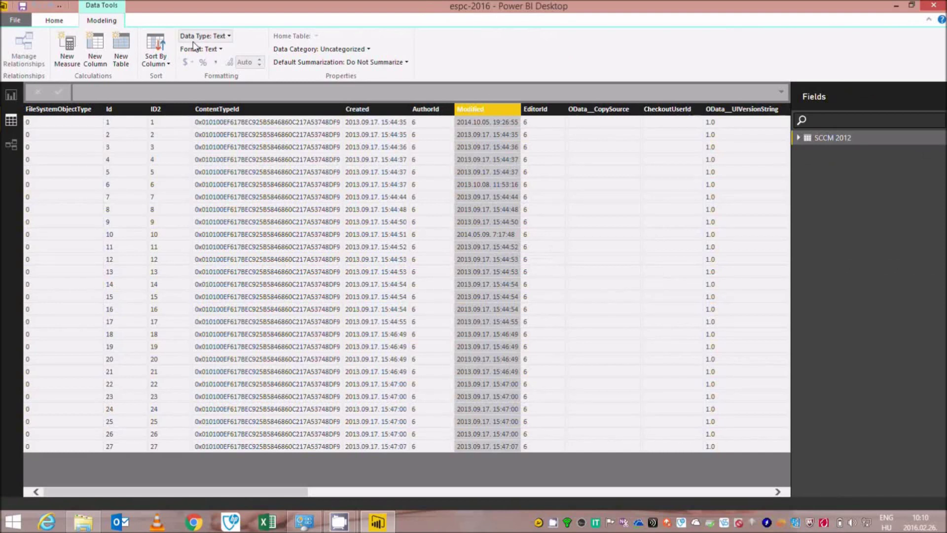
click(221, 38)
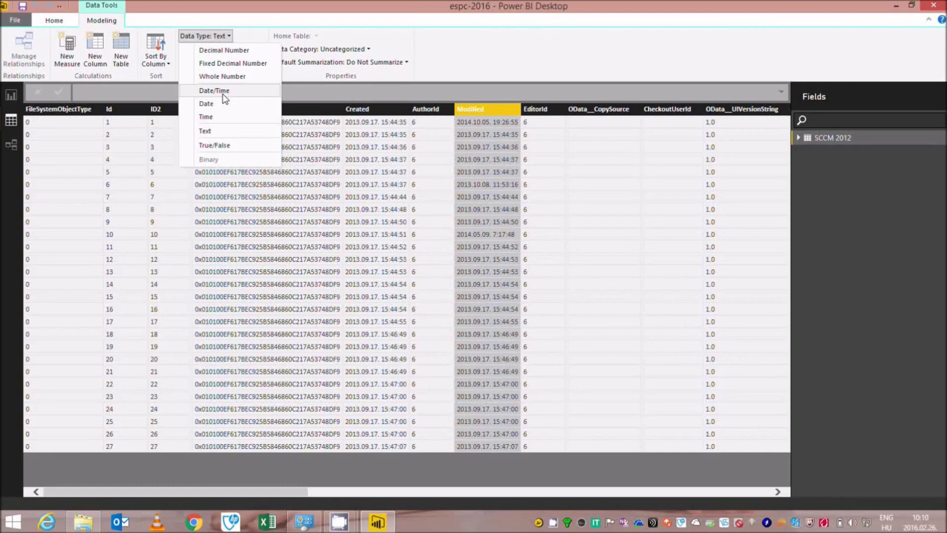
click(222, 93)
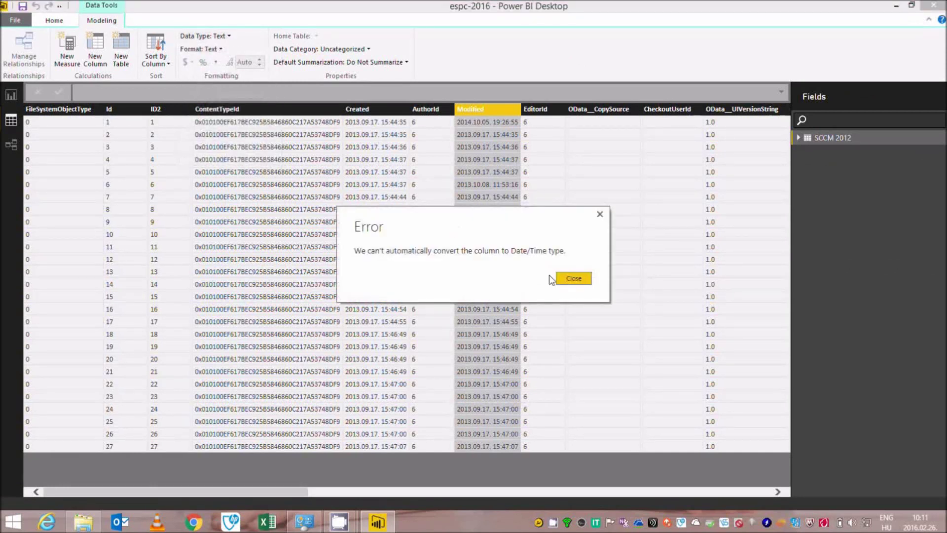
click(575, 279)
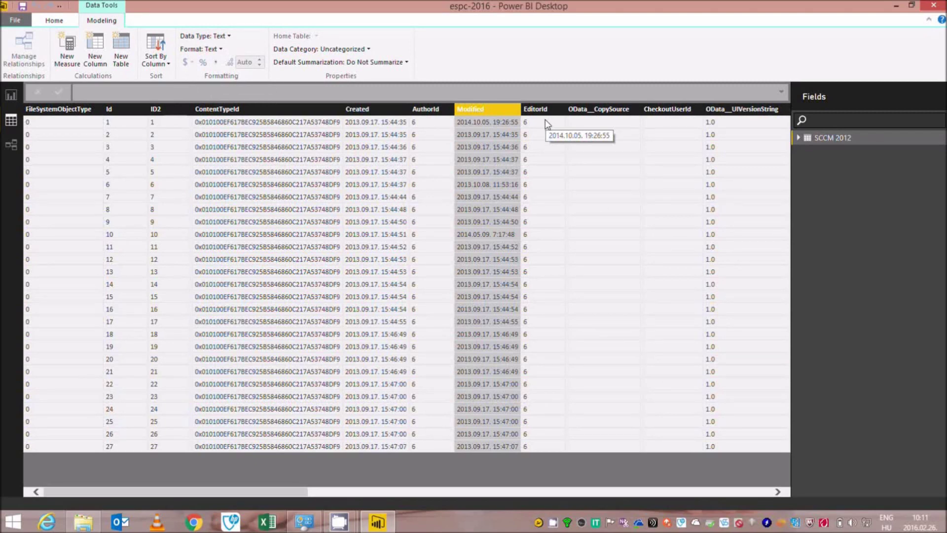
Start a new column 'Modified 2 = DATE(MID([Modified];1;4)' for the year part
click(96, 59)
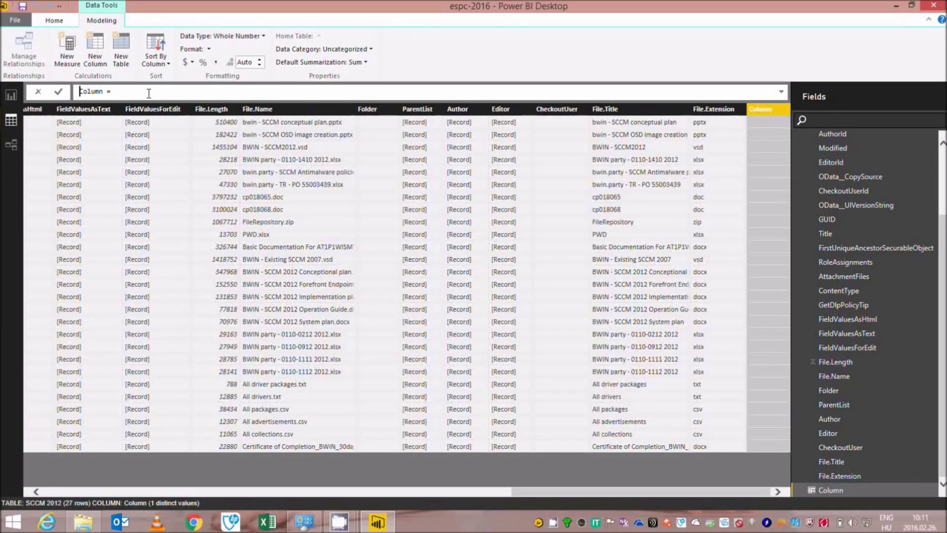
key(shift+Right)
key(shift+Right)
key(shift+Right)
key(shift+Right)
key(shift+Right)
key(shift+Right)
text(Modified)
text(2 = Date)
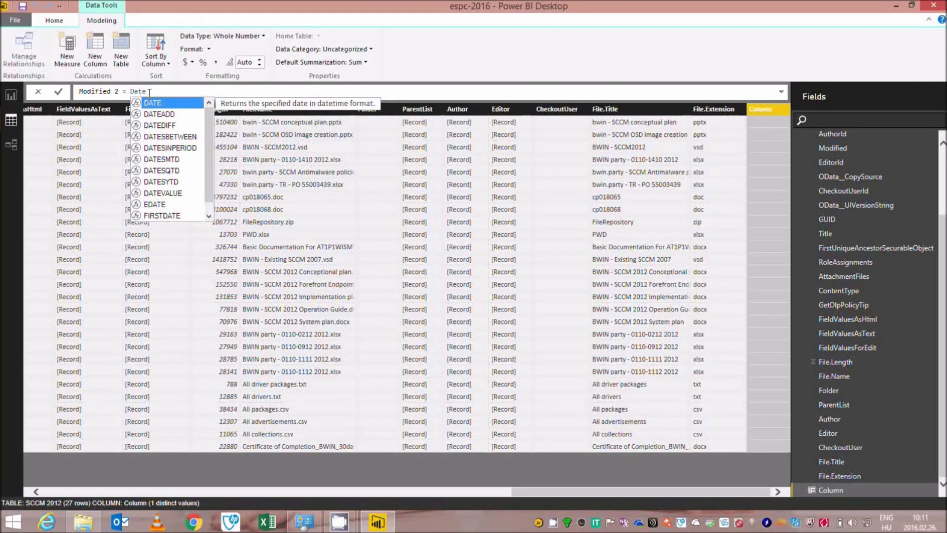
key(Tab)
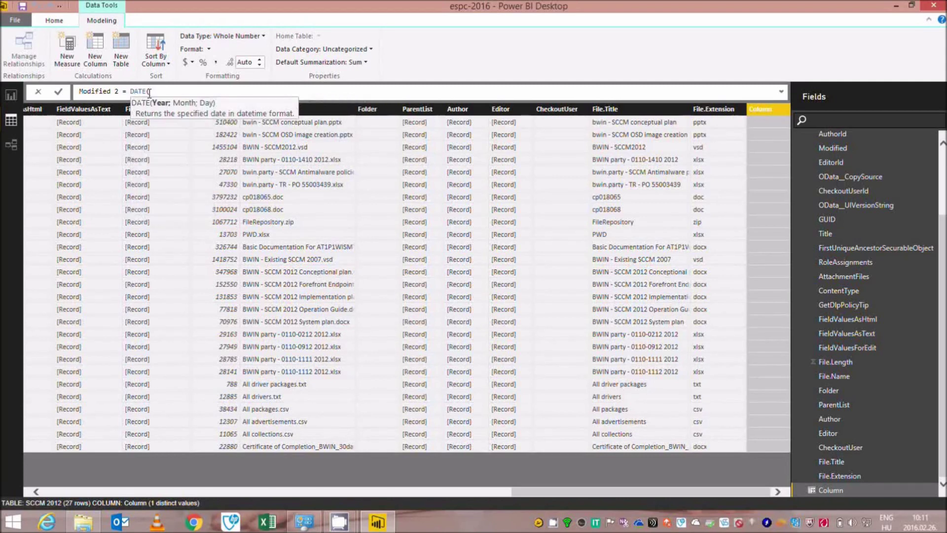
text(mid)
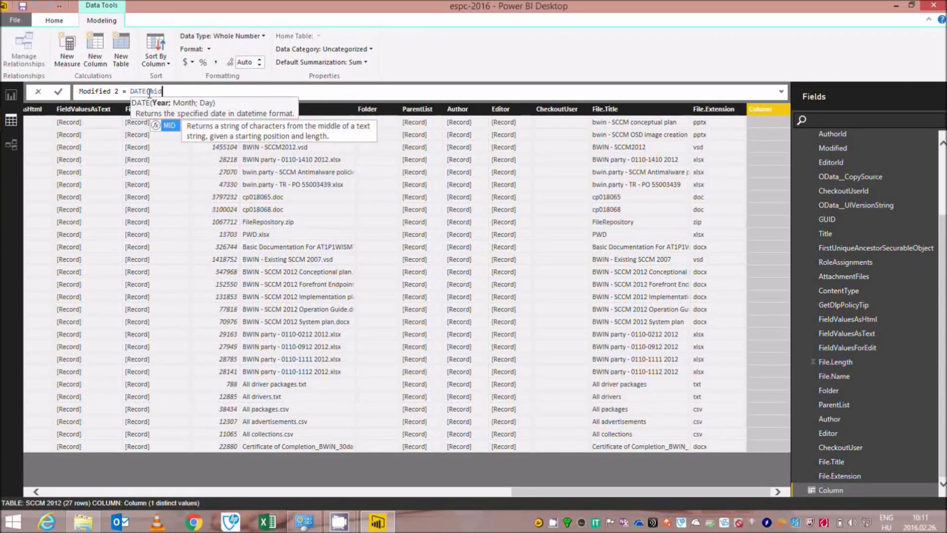
key(Tab)
text(mod)
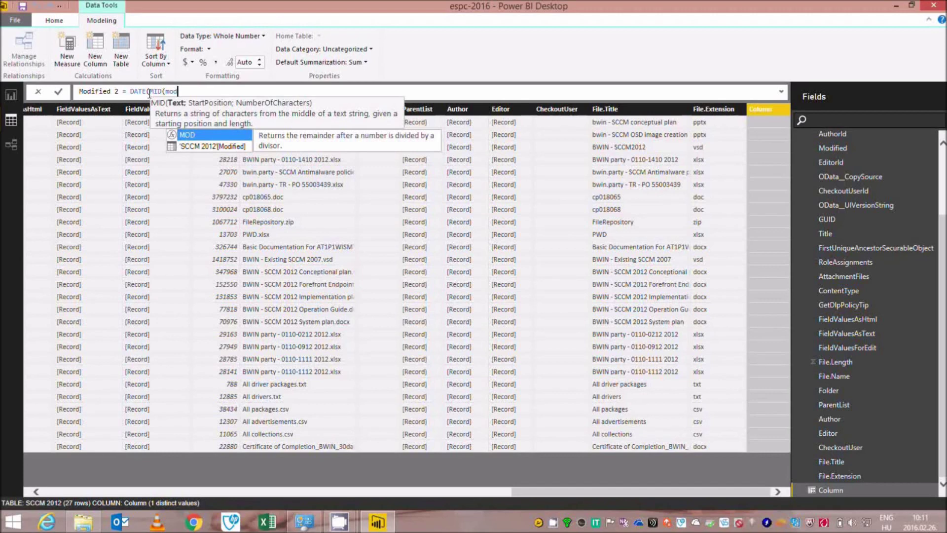
text(ifi)
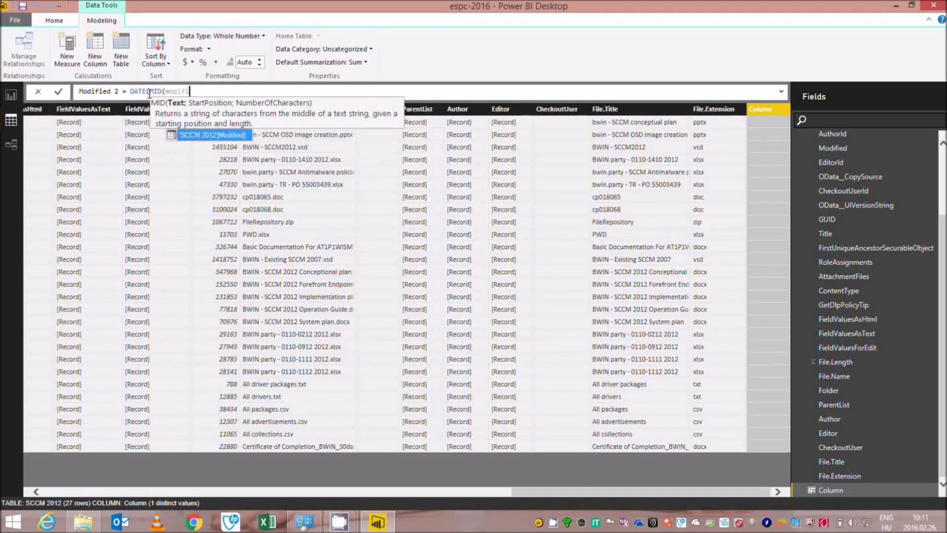
key(Tab)
text(;)
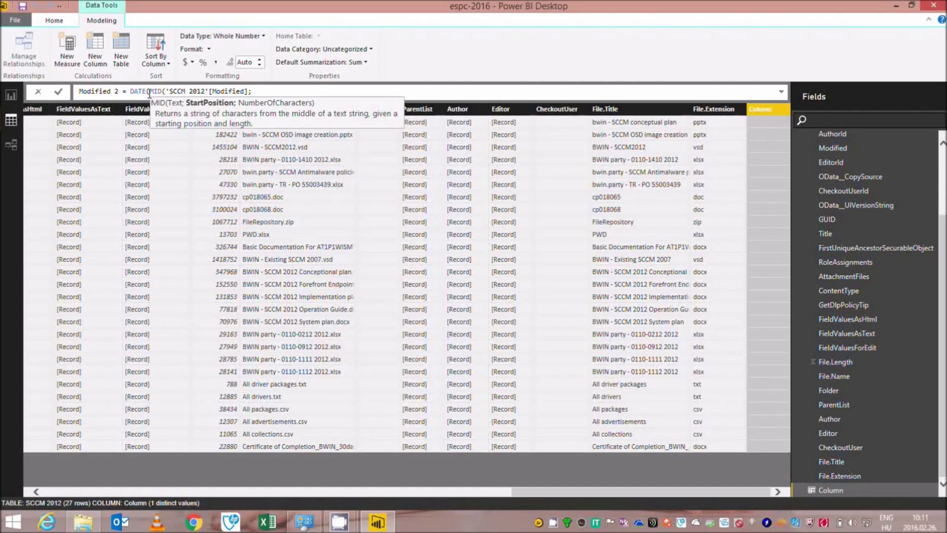
text(1;4)
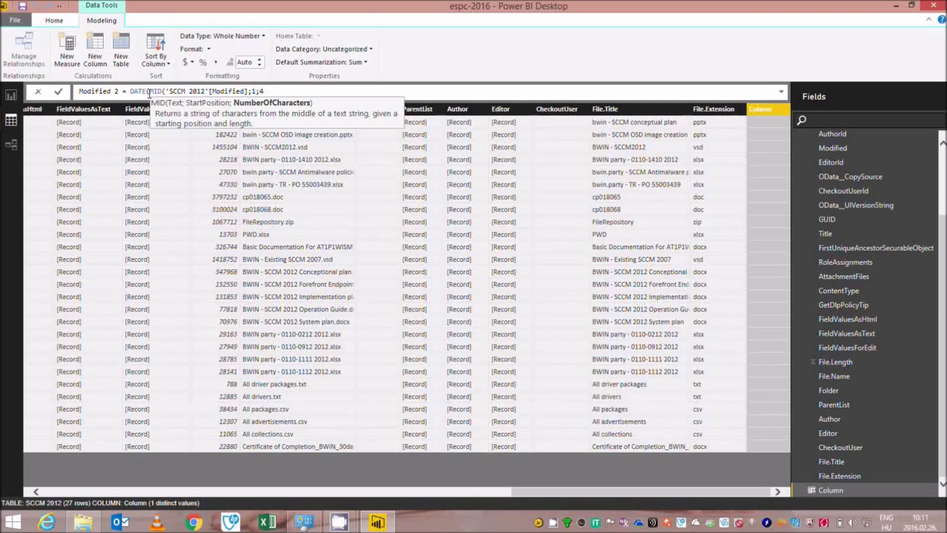
Finish the formula with MID([Modified];6;2) and MID([Modified];9;2), then commit it
text();)
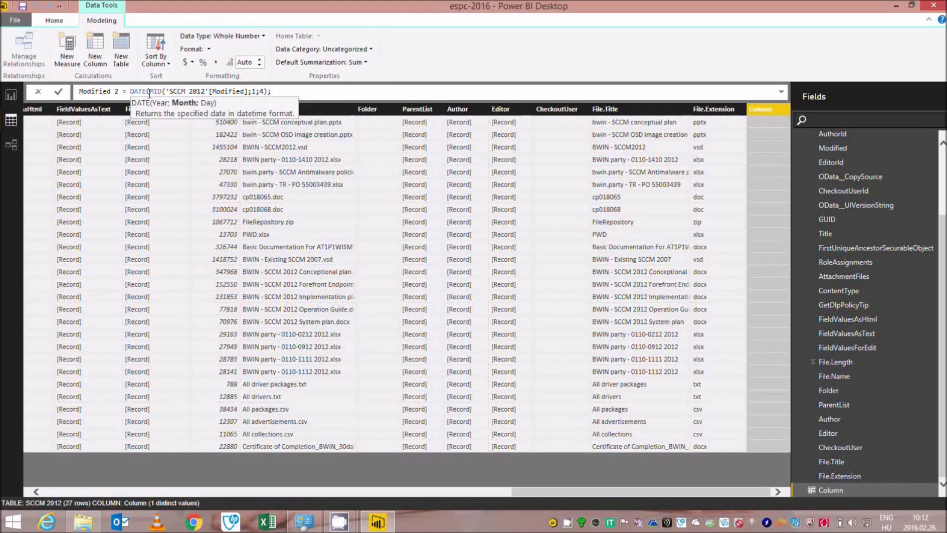
text(mid)
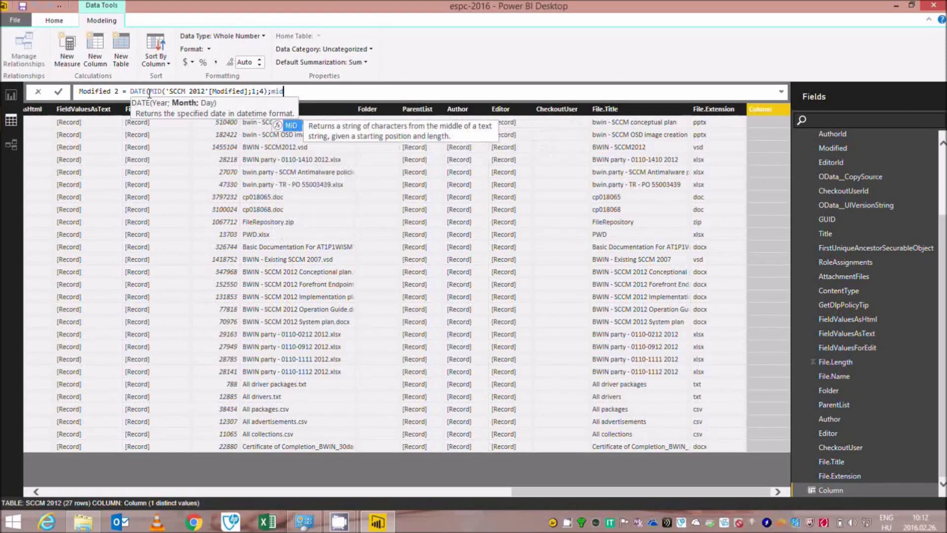
key(Tab)
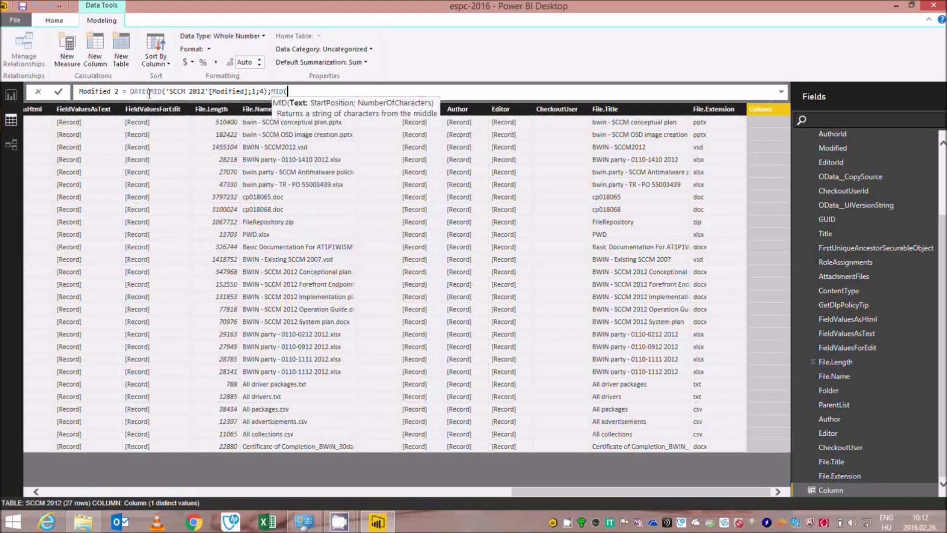
text(mod)
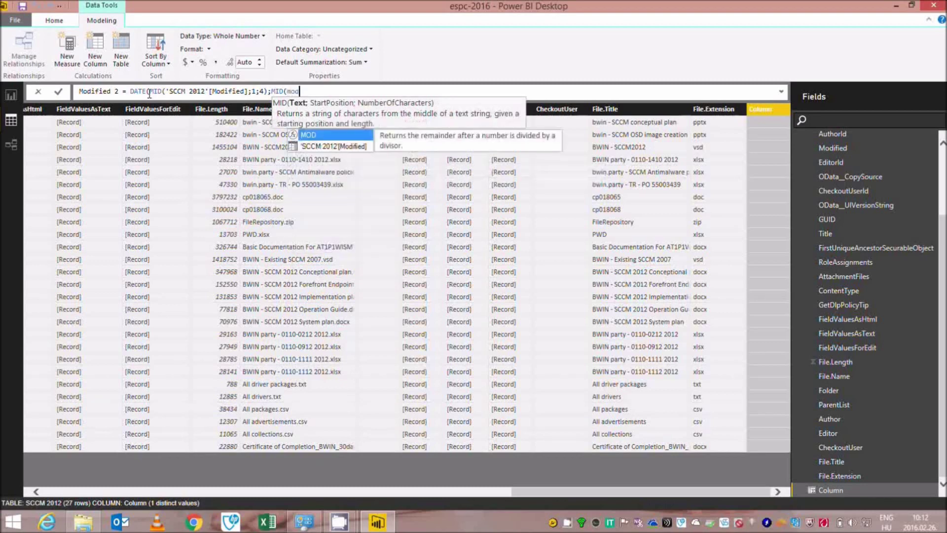
key(Down)
key(Tab)
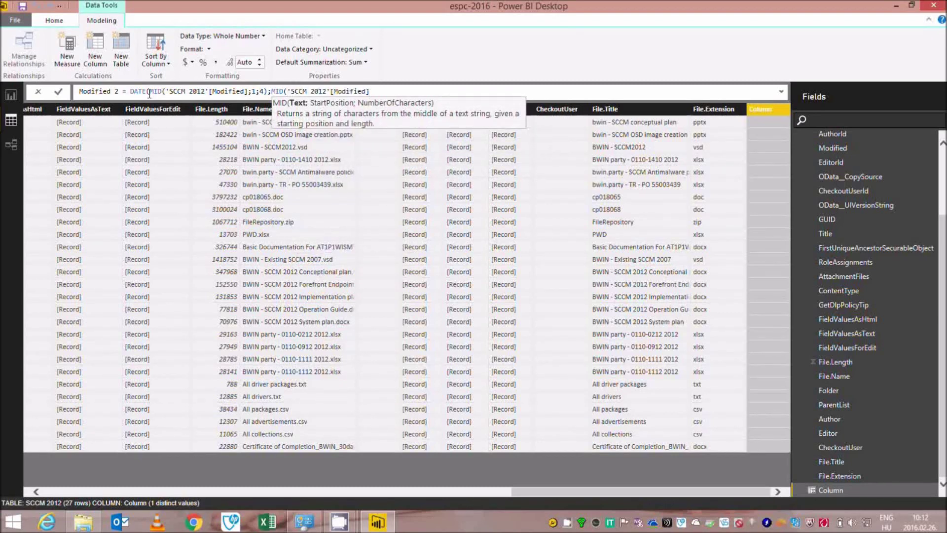
text(;6;2);)
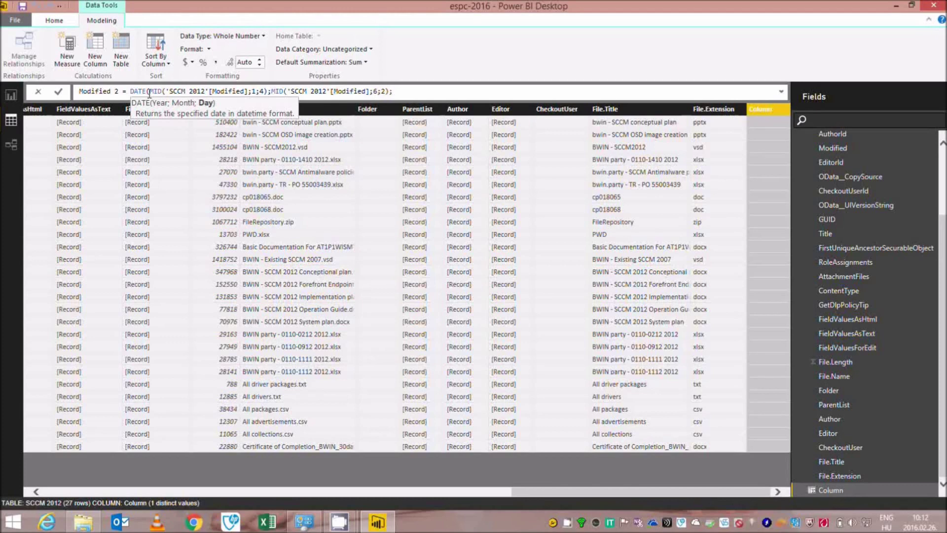
text(MID()
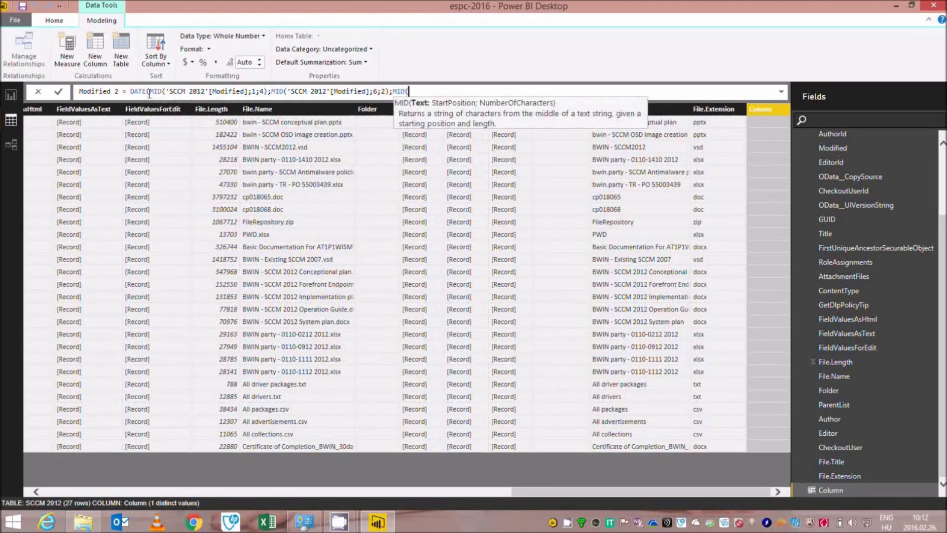
text(mod)
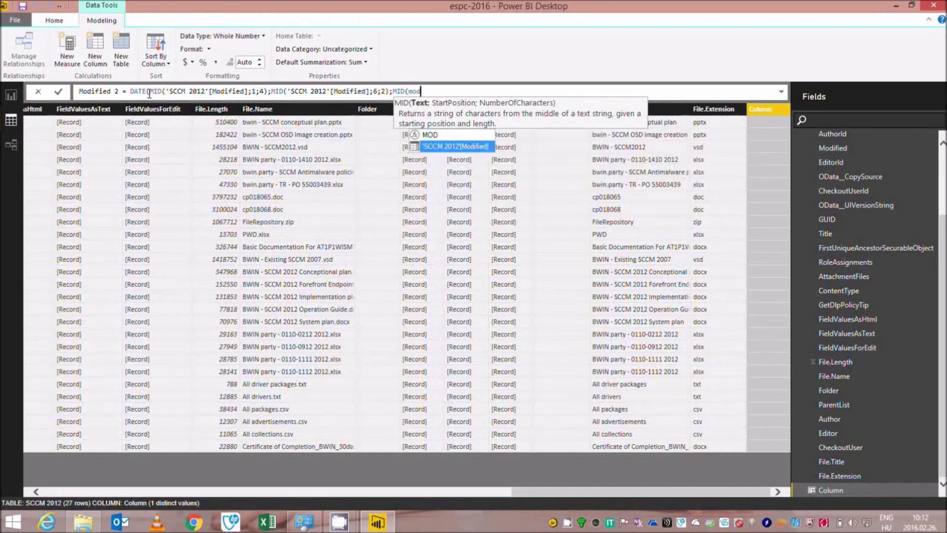
key(Tab)
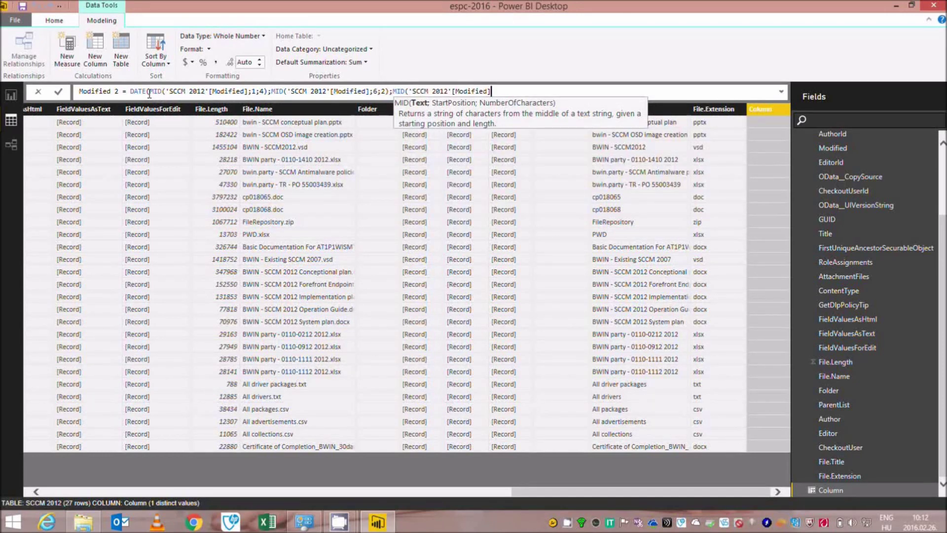
text(;9;2)
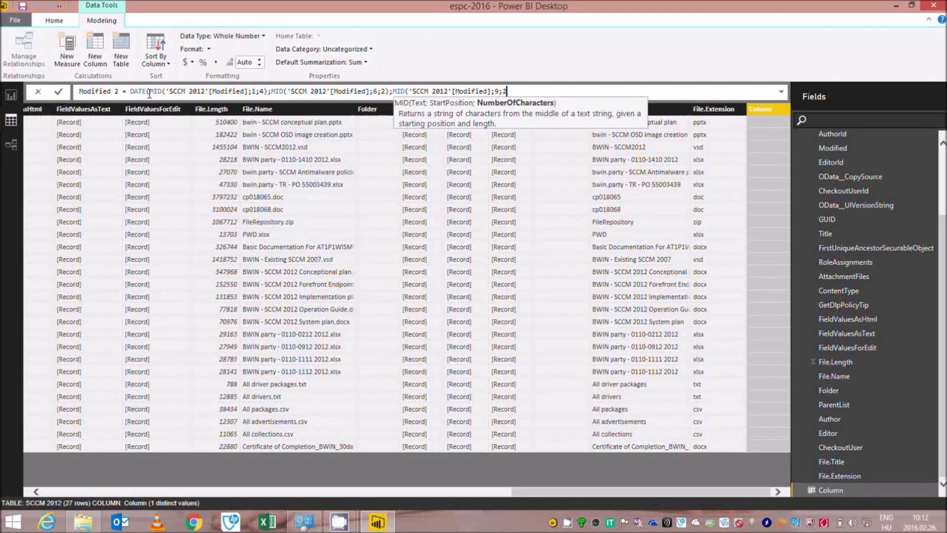
text()))
key(Return)
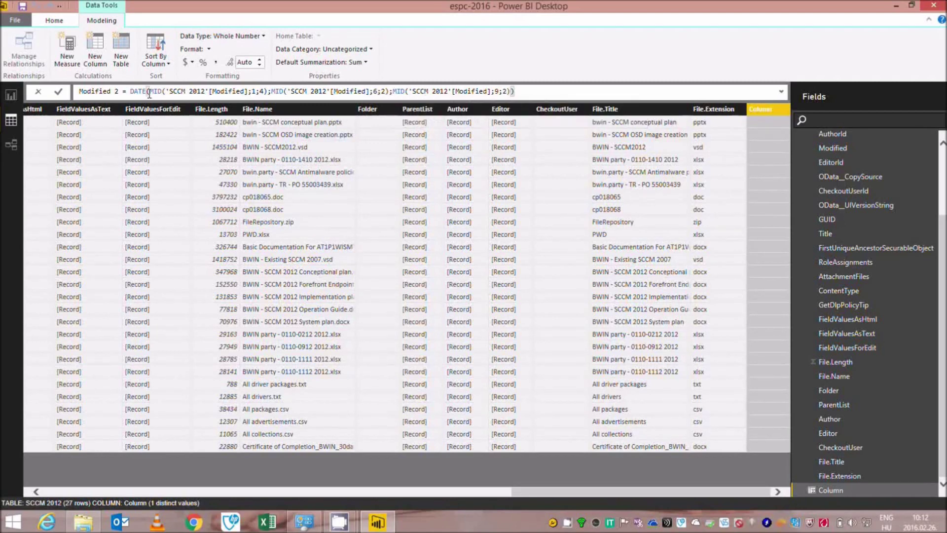
Make Modified 2 a Date column formatted as 2001. 03. 14. (yyyy. MM. dd.)
click(238, 37)
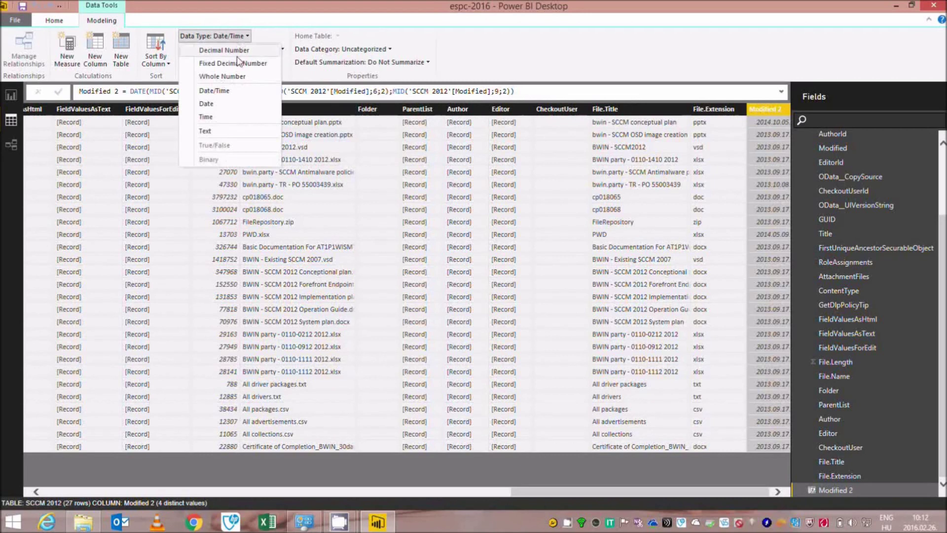
click(217, 103)
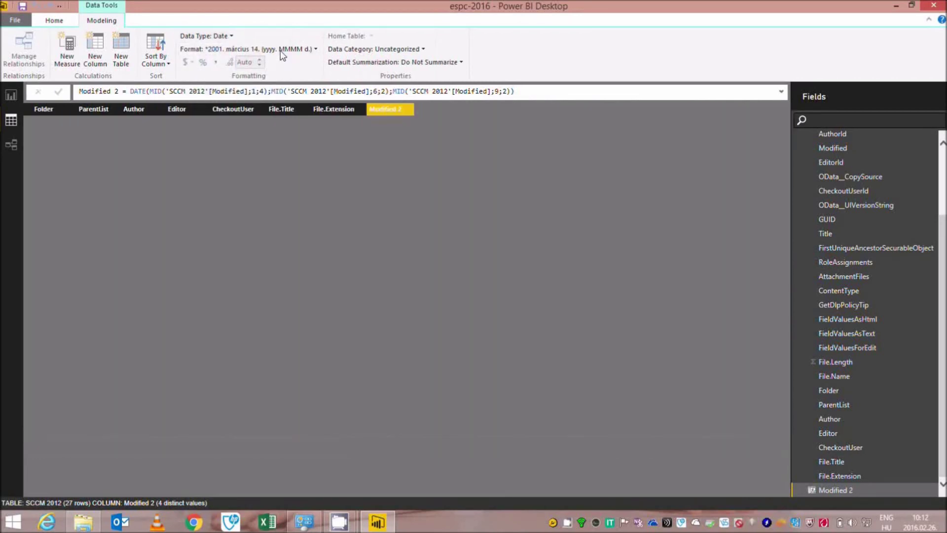
click(280, 50)
mouse_move(256, 89)
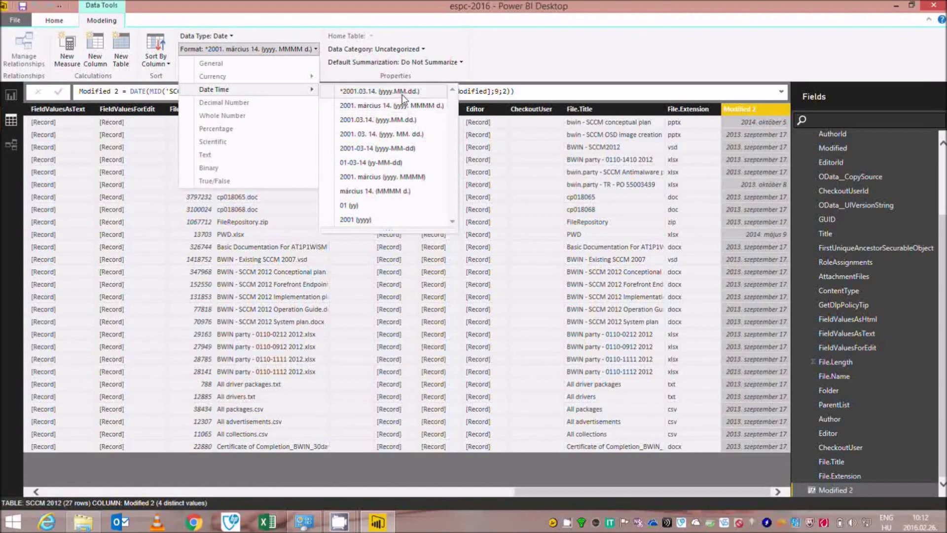
click(406, 134)
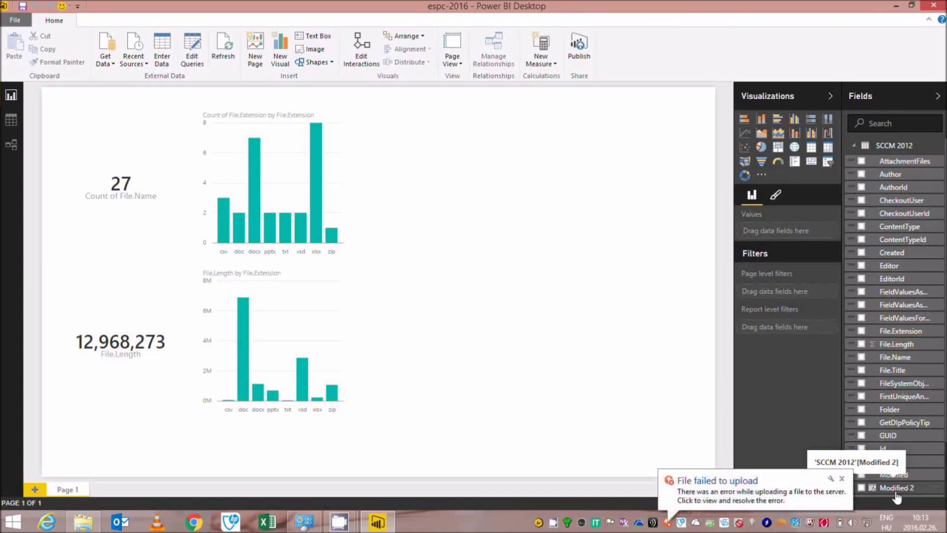
Create a measure 'Cumulated size = CALCULATE(SUM('SCCM 2012'[File.Length])'
click(553, 64)
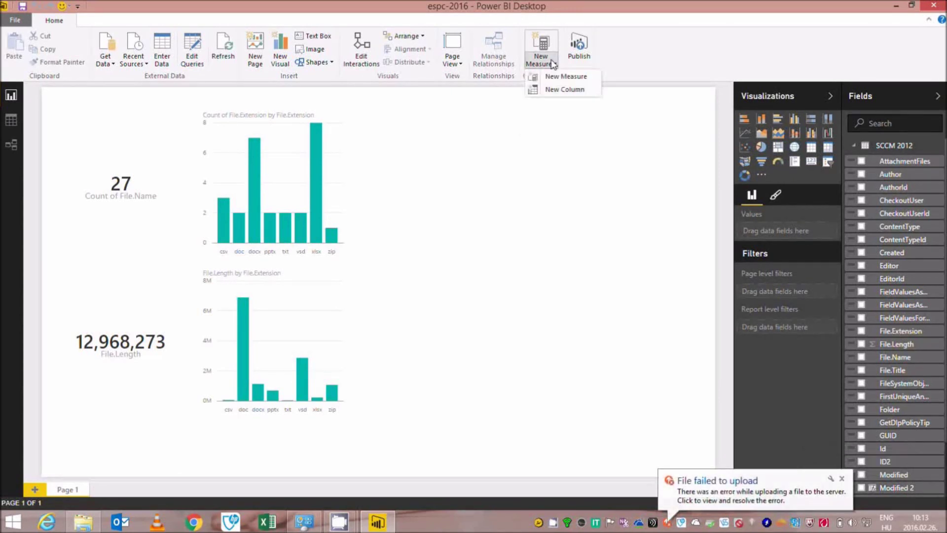
click(566, 77)
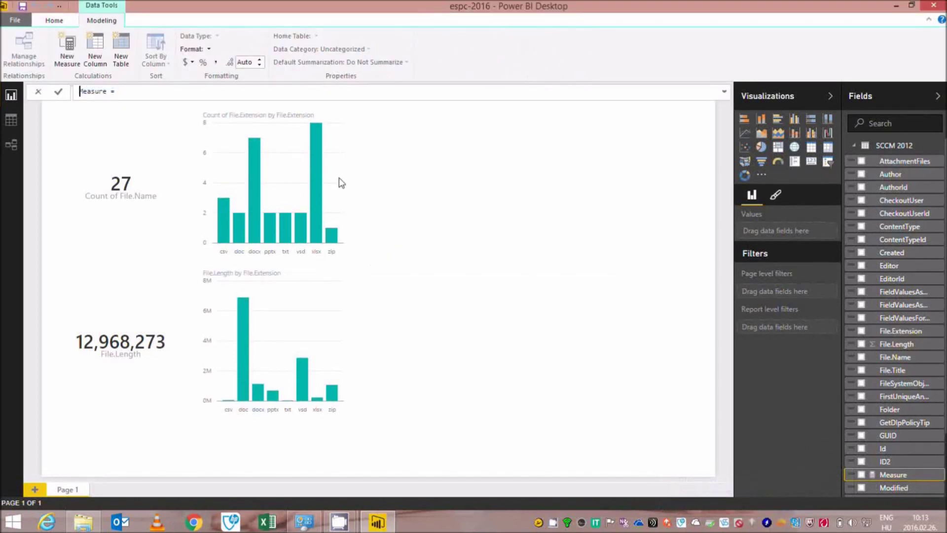
key(shift+Right)
key(shift+Right)
key(shift+Right)
key(shift+Right)
key(shift+Right)
key(shift+Right)
key(shift+Right)
text(Cumulated size = C)
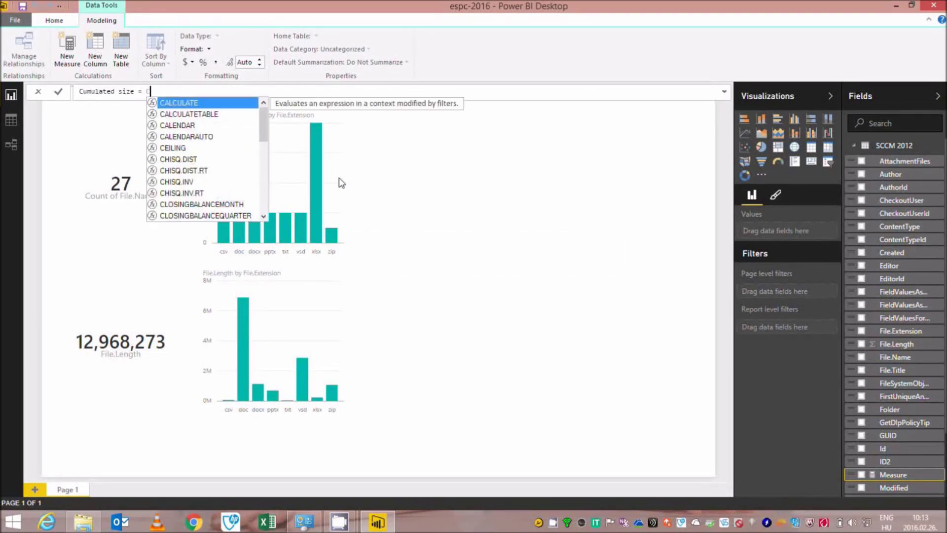
text(al)
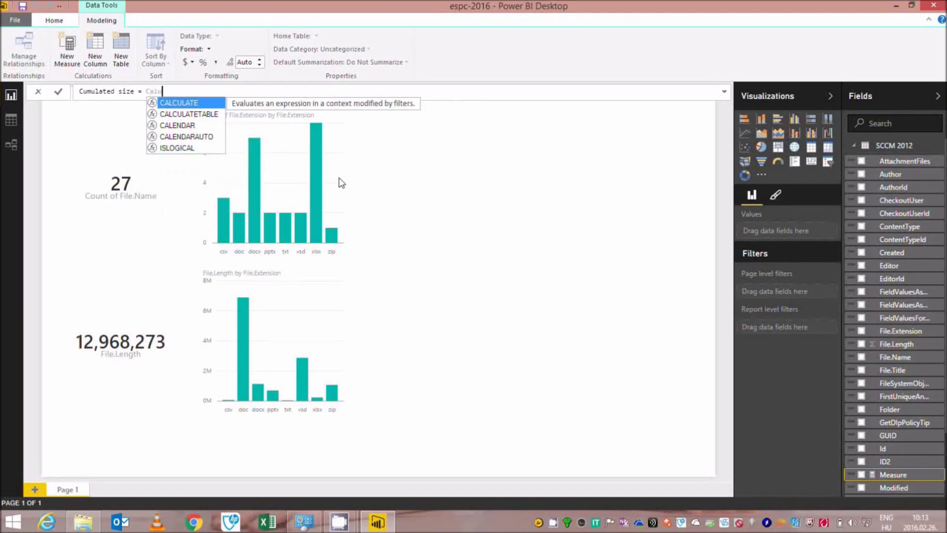
key(Tab)
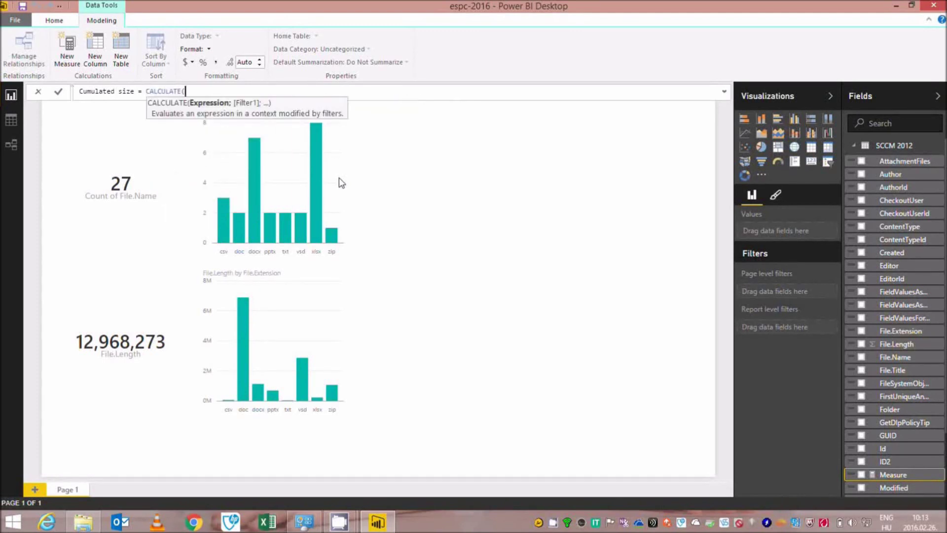
text(sum)
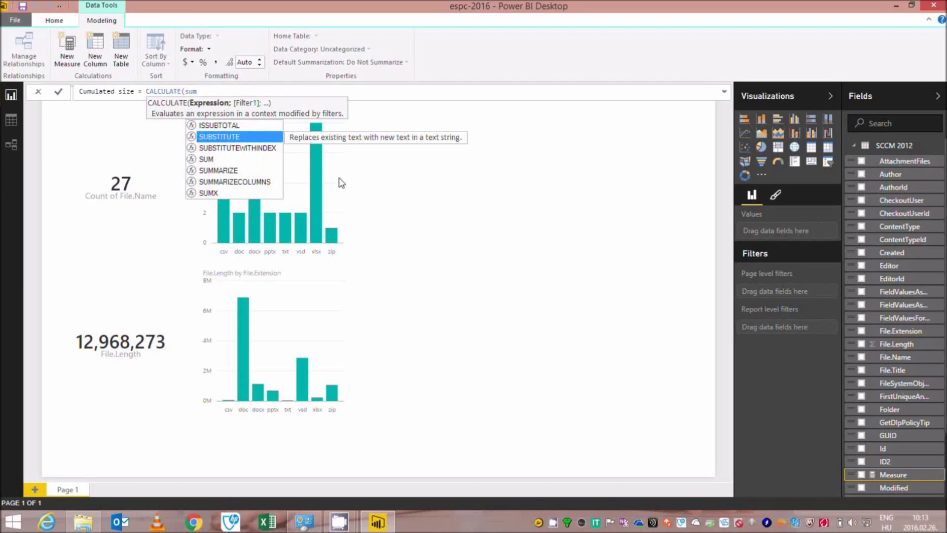
key(Tab)
key(BackSpace)
key(BackSpace)
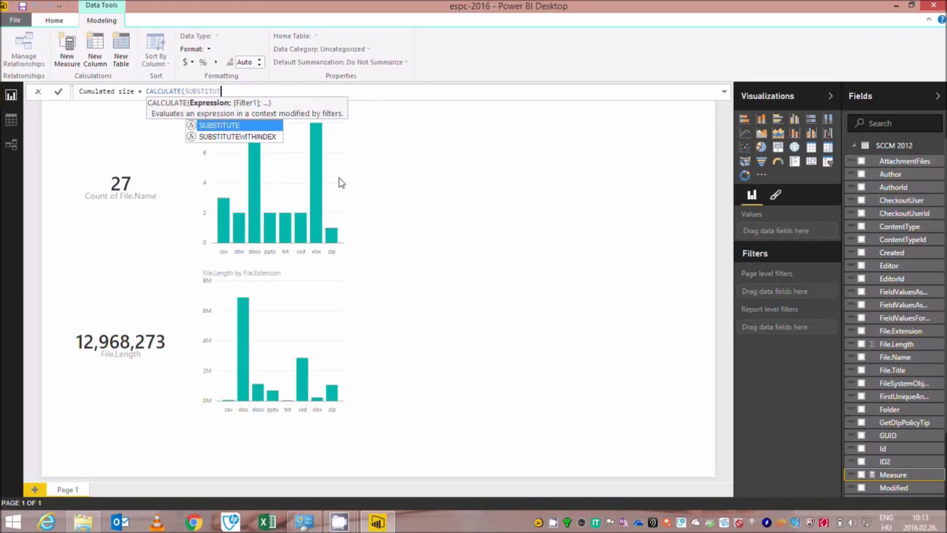
key(BackSpace)
key(BackSpace)
key(BackSpace)
key(BackSpace)
key(BackSpace)
key(BackSpace)
key(BackSpace)
text(m)
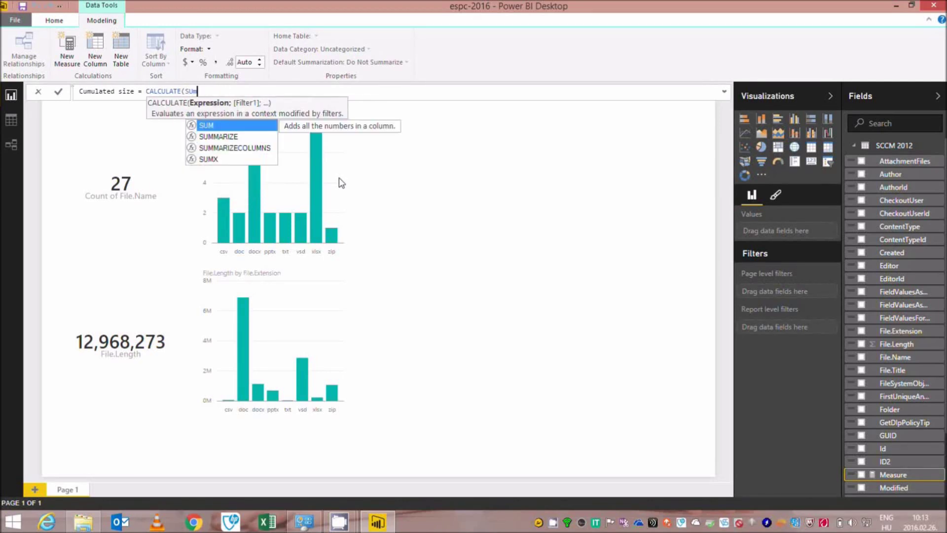
key(Tab)
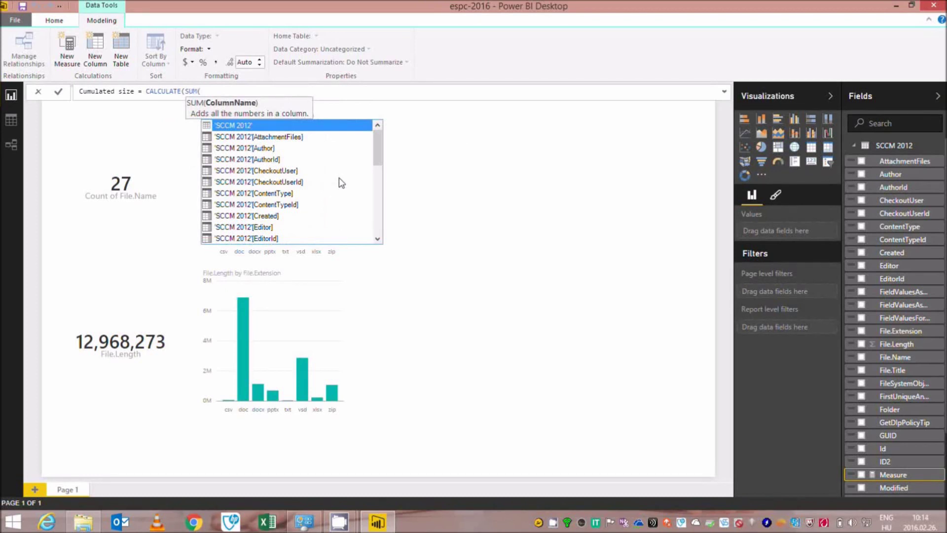
text(file le)
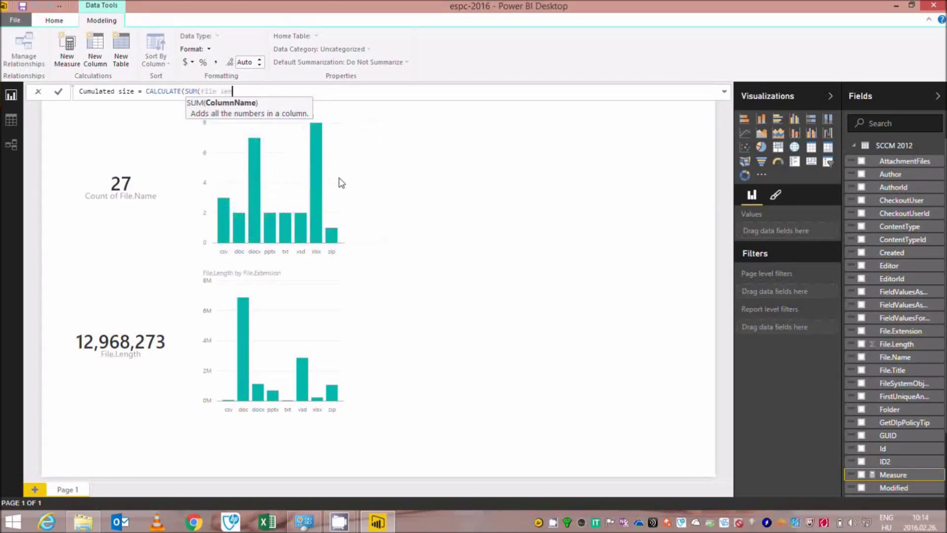
key(BackSpace)
key(BackSpace)
key(BackSpace)
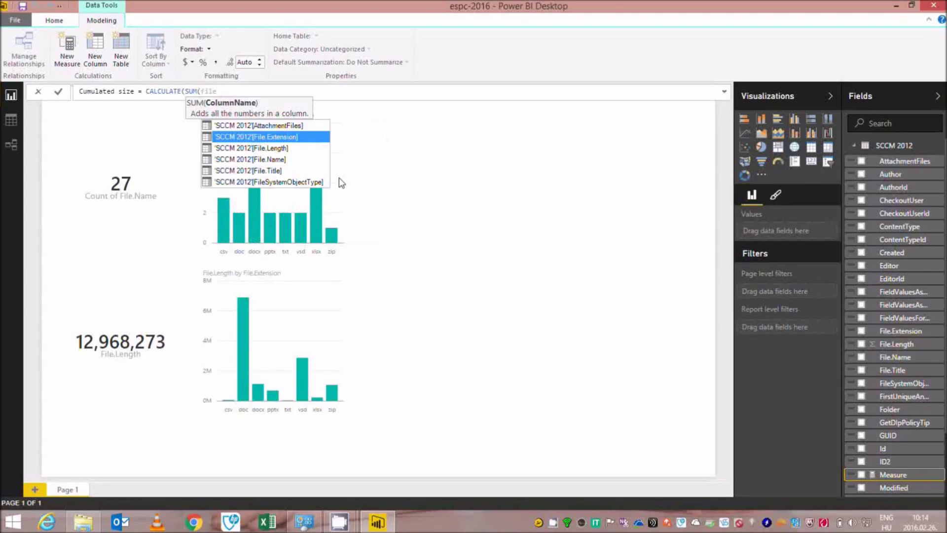
key(Down)
key(Tab)
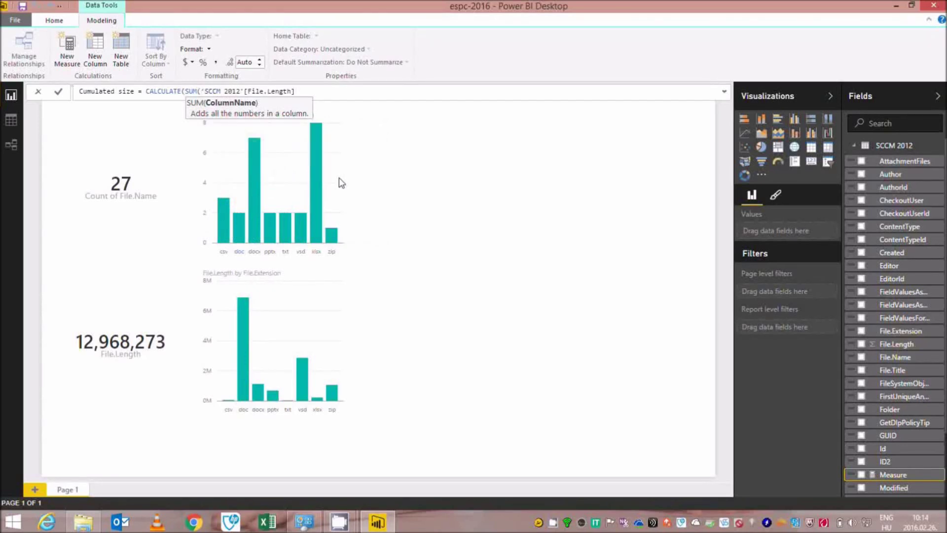
Add the filter argument FILTER(ALL('SCCM 2012'[Modified 2]) to the measure
text())
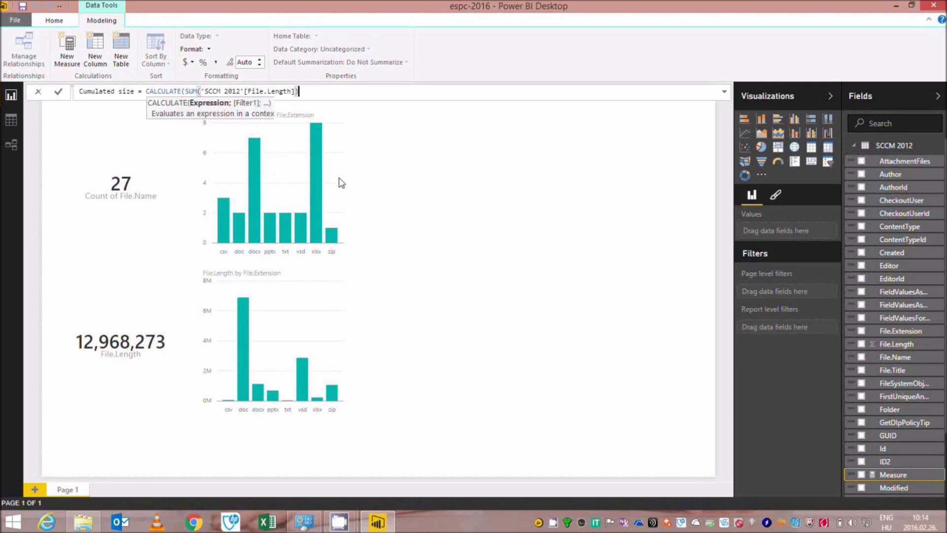
text(;)
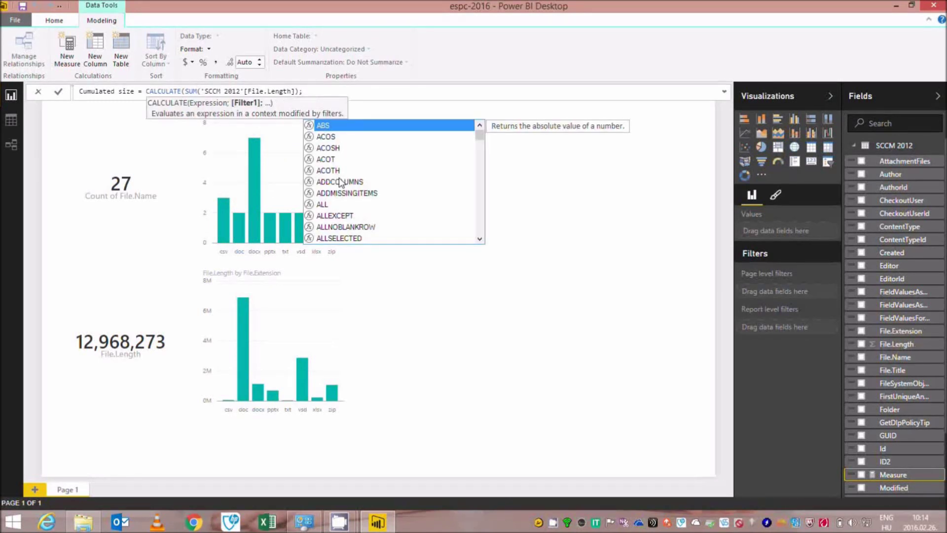
text(filet)
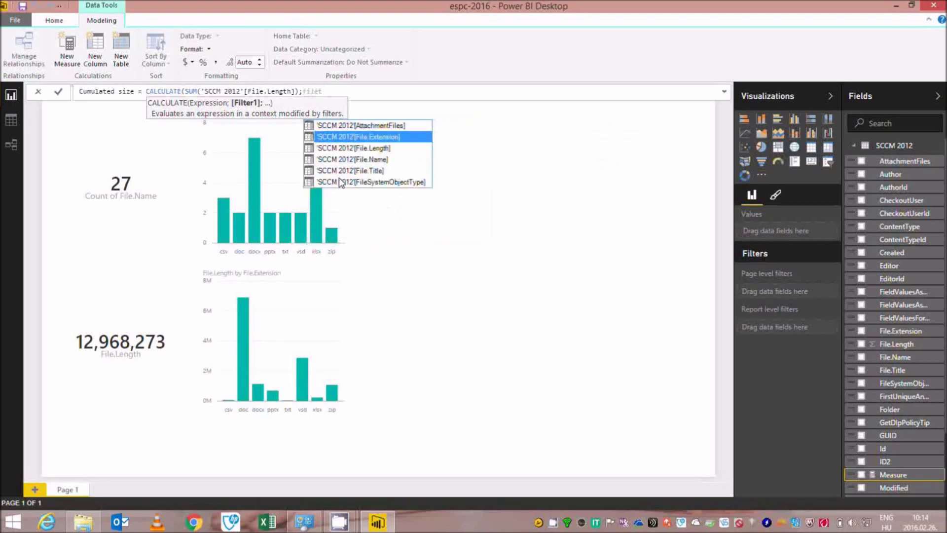
key(BackSpace)
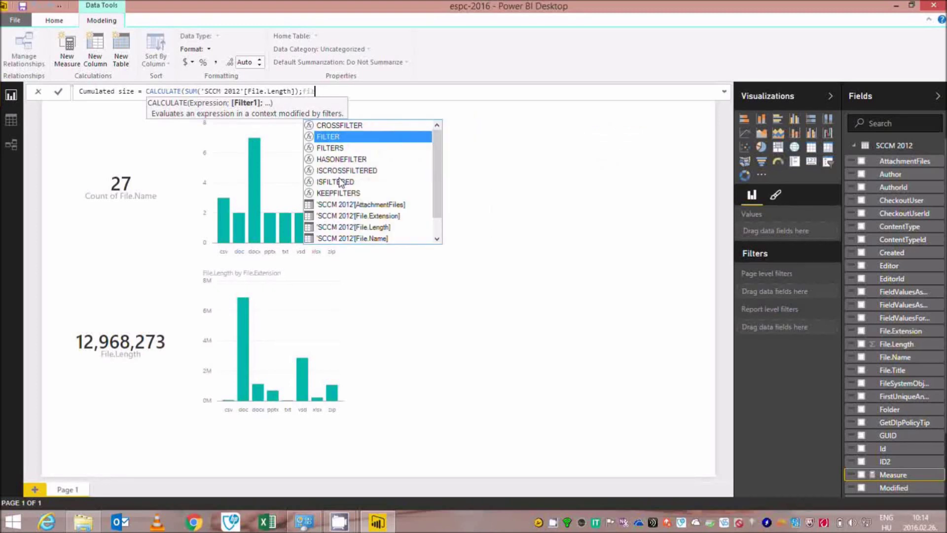
key(Tab)
text(()
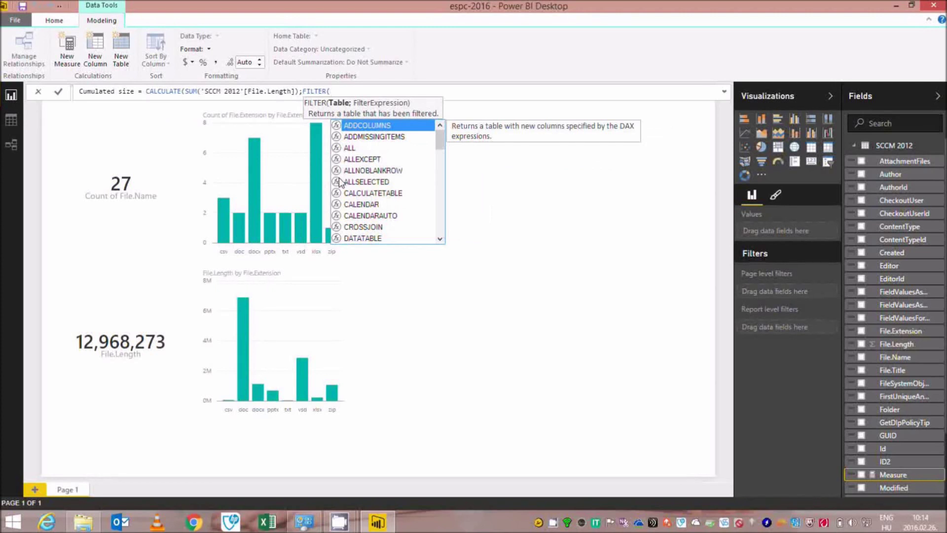
text(all)
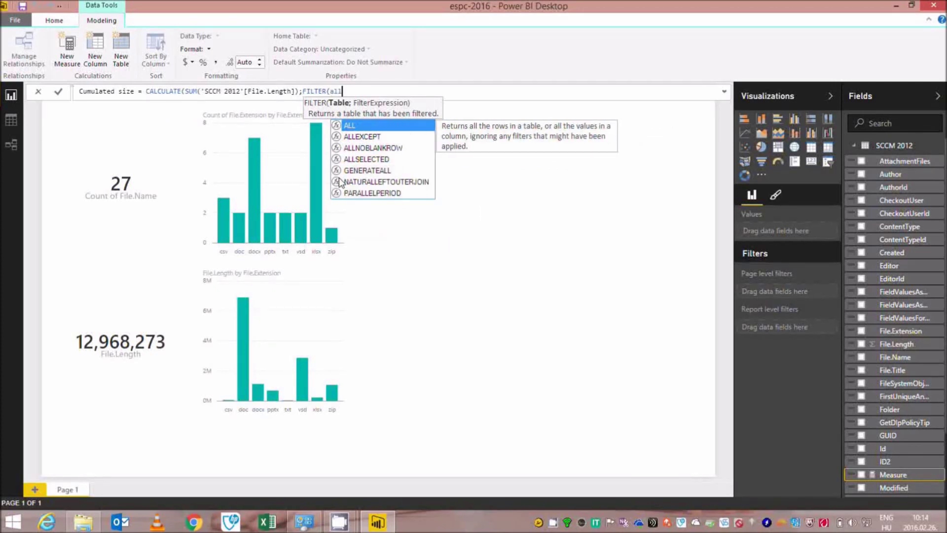
key(Tab)
text(()
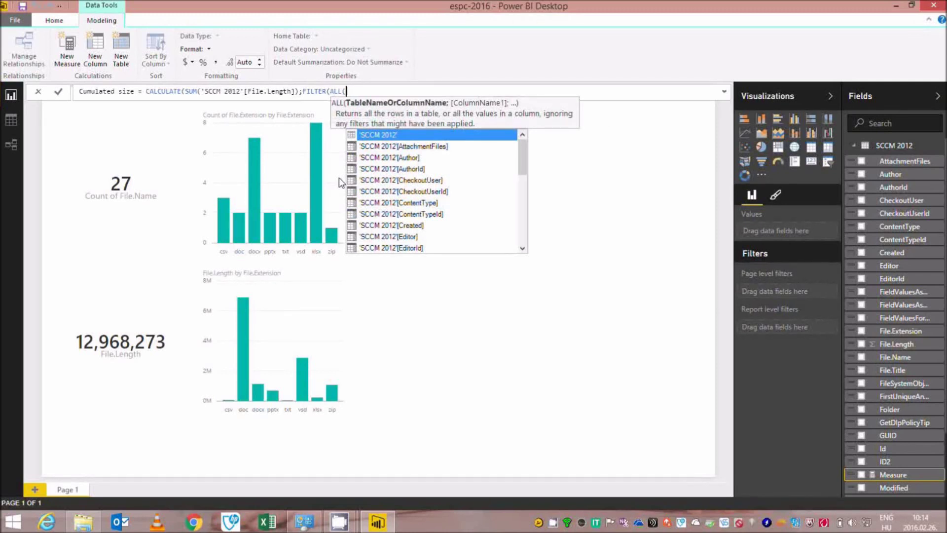
text(modified)
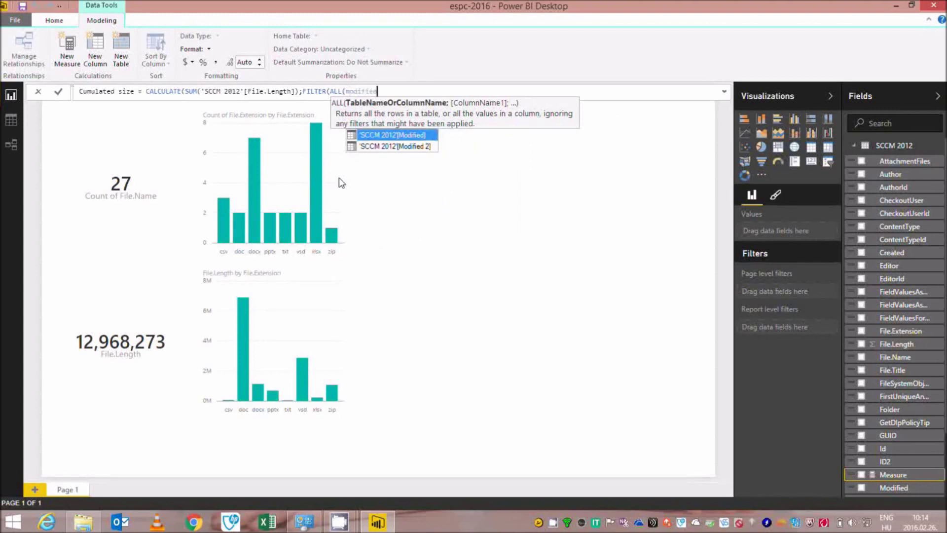
key(Down)
key(Tab)
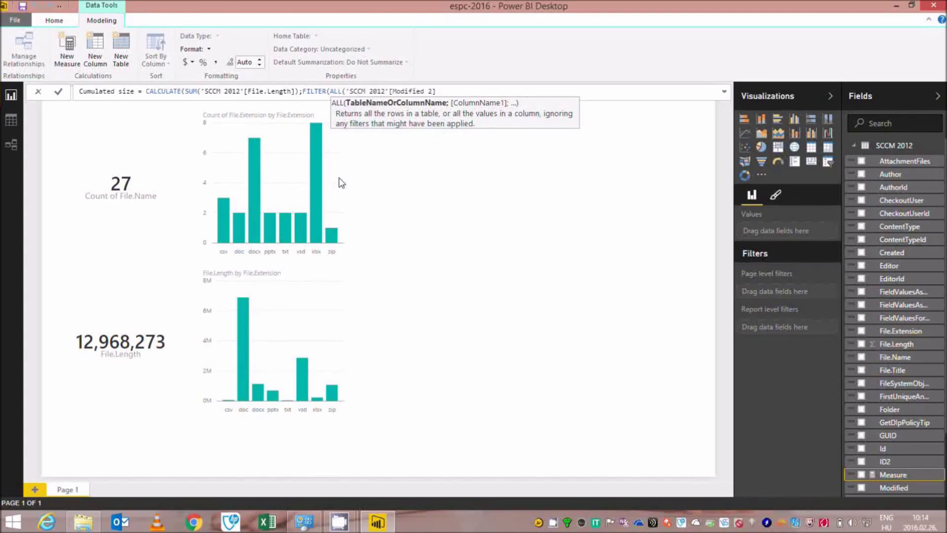
Complete the filter condition [Modified 2] <= MAX([Modified 2])
text();modifi)
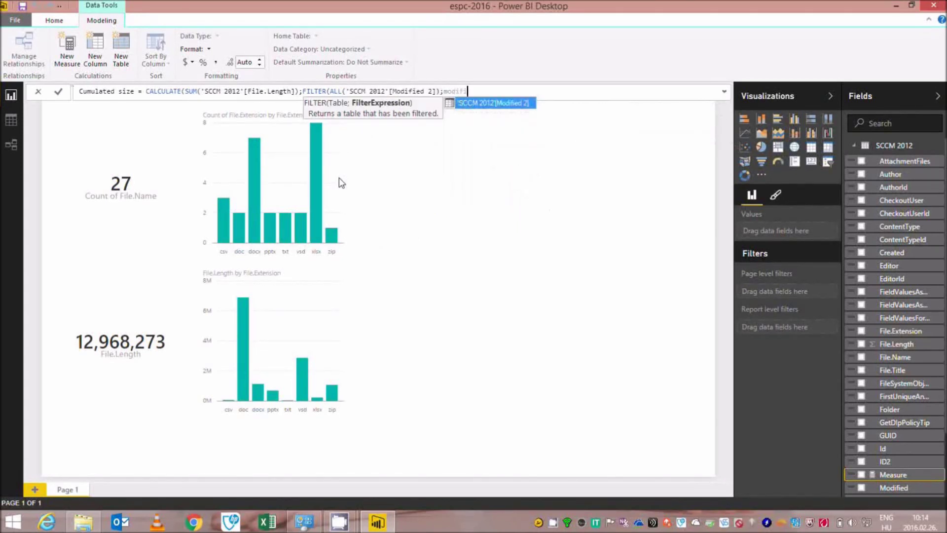
key(Tab)
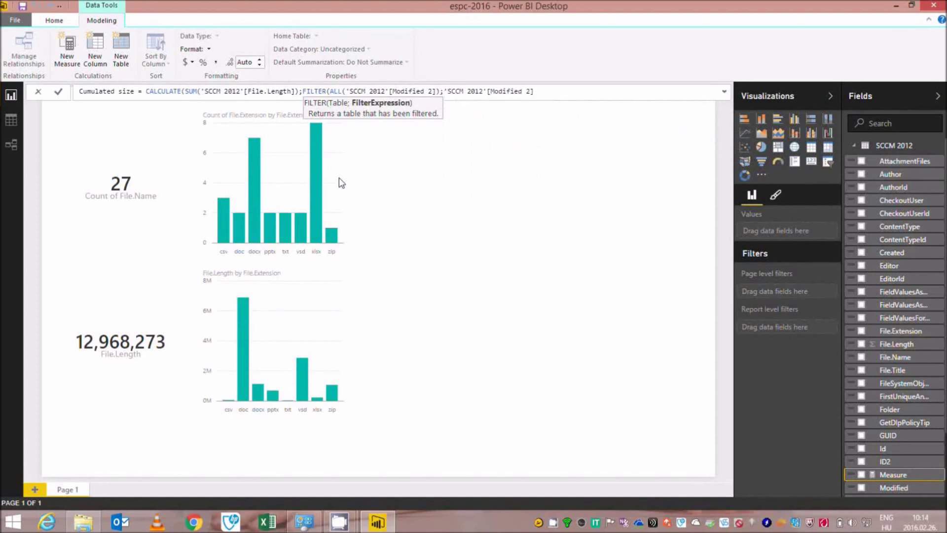
text(<=modif)
key(Tab)
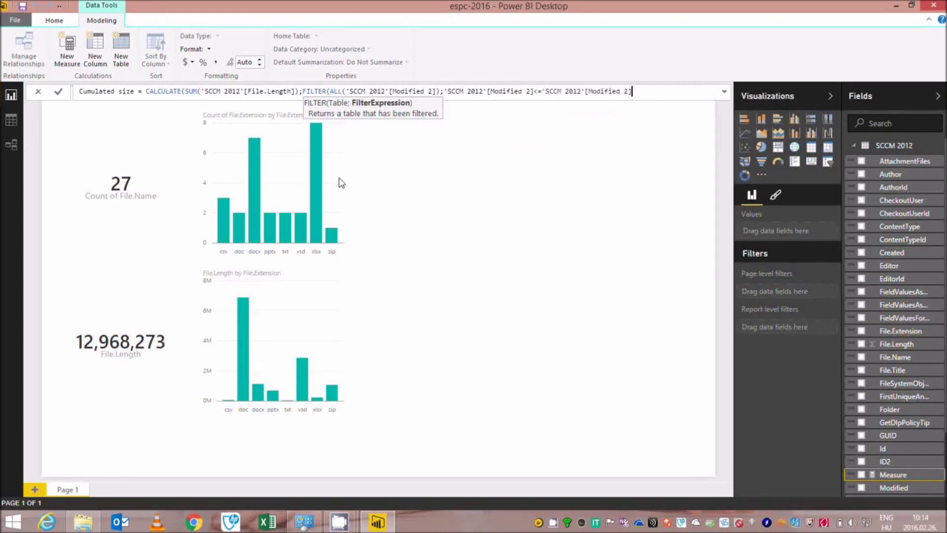
text()))
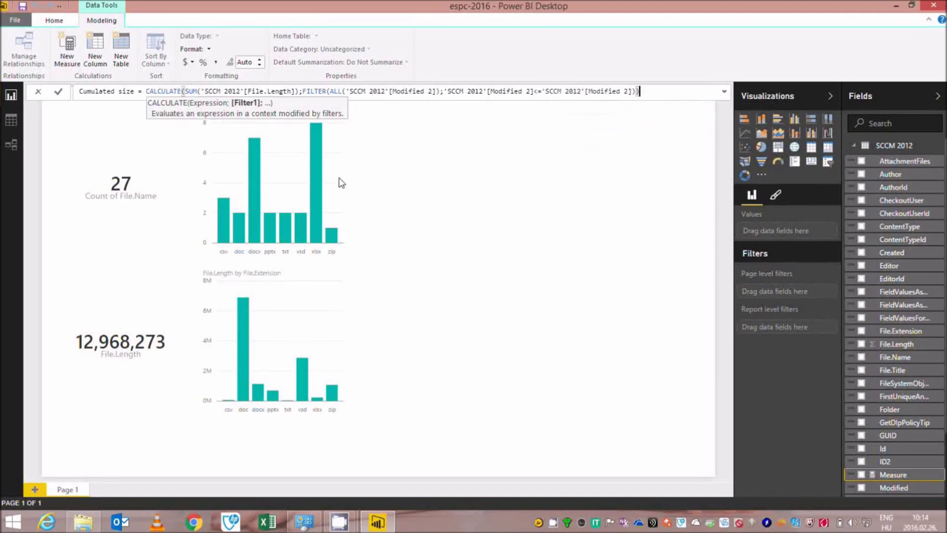
key(Left)
key(Left)
key(Left)
key(Left)
key(Left)
key(Left)
key(Left)
key(Left)
key(Left)
key(Left)
key(Left)
key(Left)
key(Left)
key(Left)
key(Left)
key(Left)
key(Left)
key(Left)
key(Left)
key(Left)
text(max)
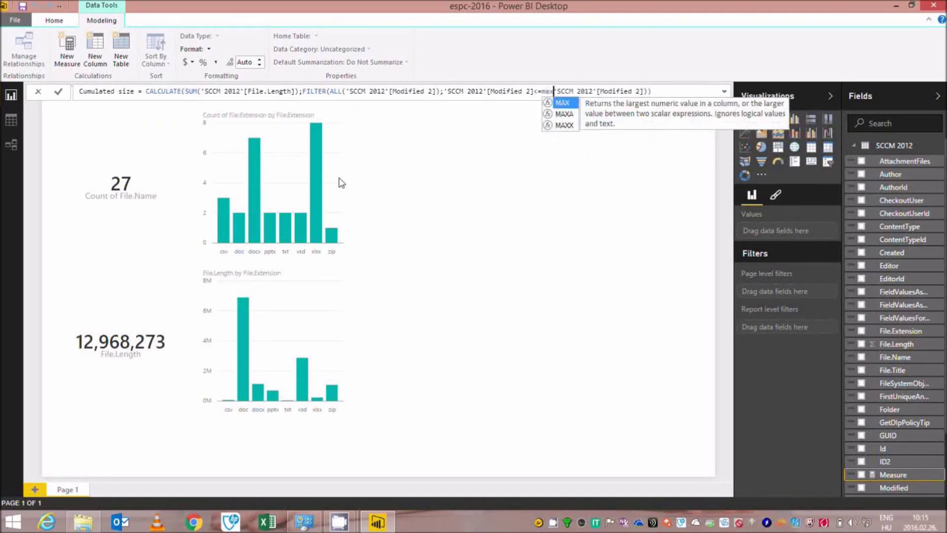
text(()
key(End)
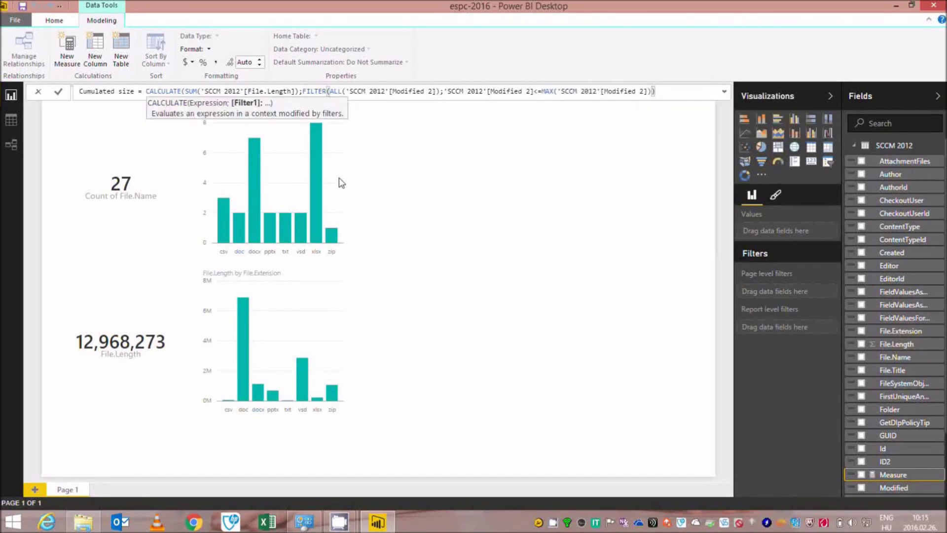
Close the last parenthesis and commit the Cumulated size measure
text())
key(Return)
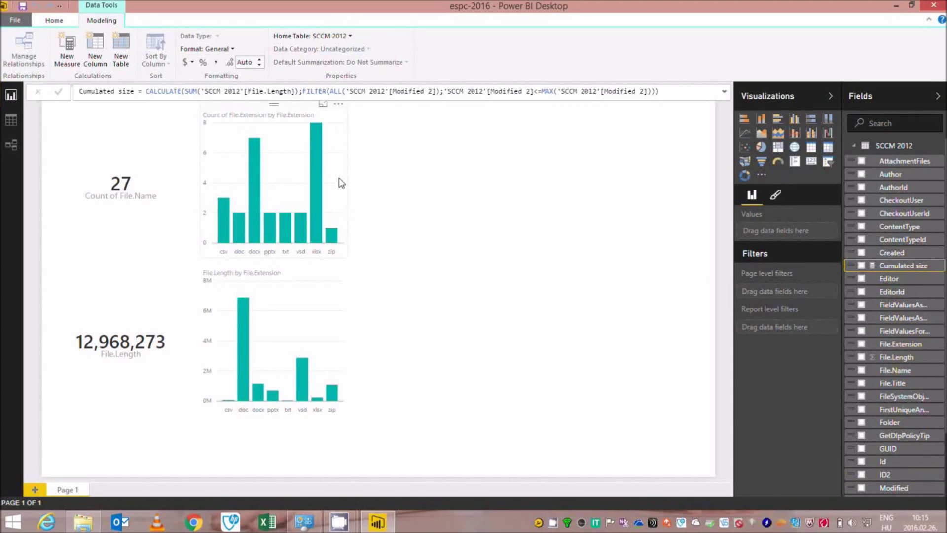
click(490, 181)
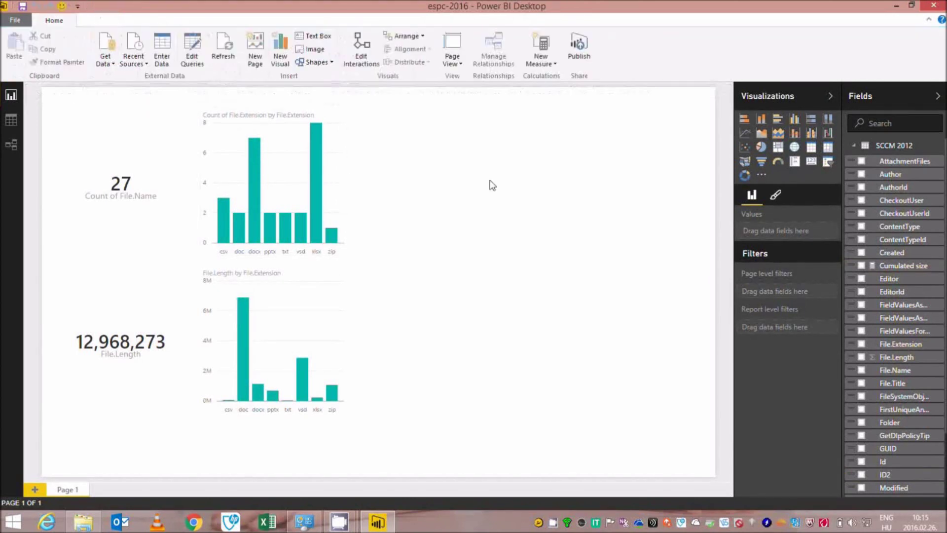
Add a widened line chart of Cumulated size by individual Modified 2 dates
click(745, 133)
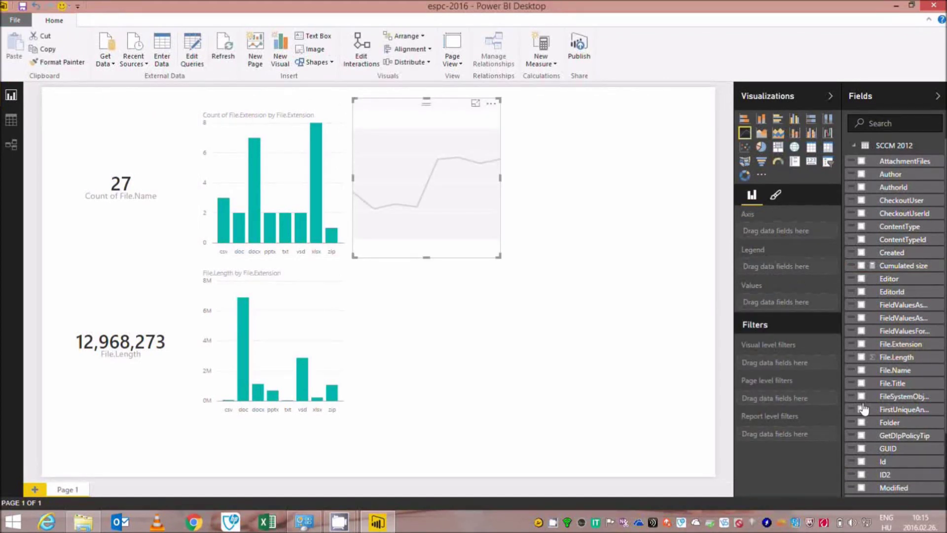
click(861, 267)
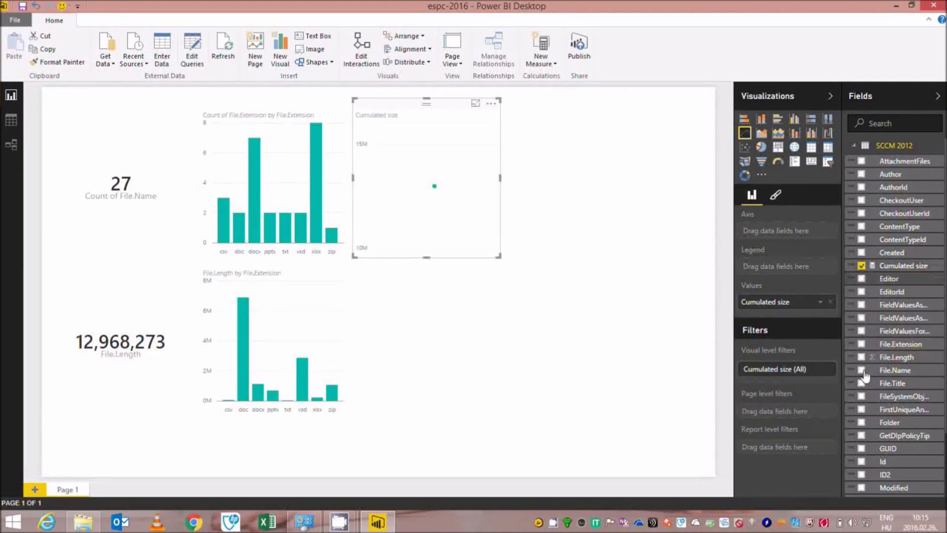
scroll(867, 471, down, 1)
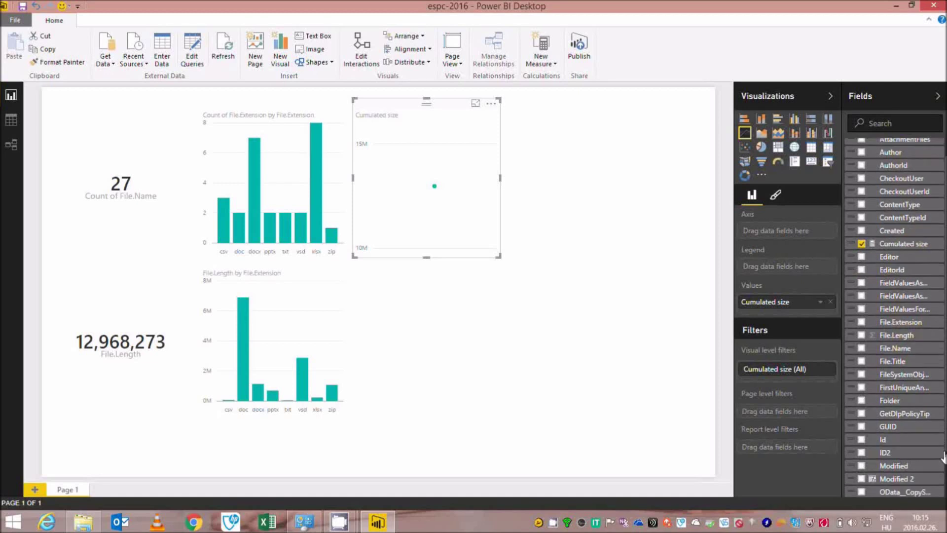
click(861, 464)
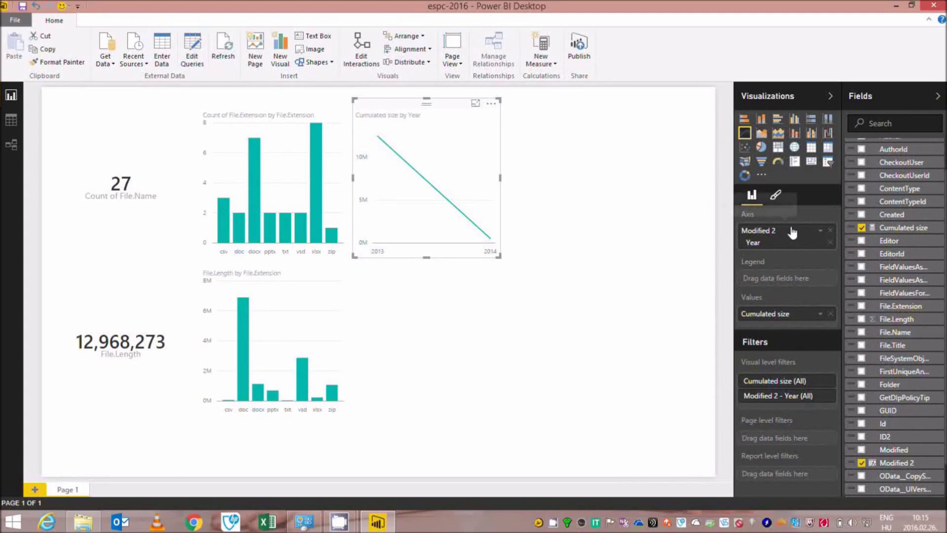
click(821, 232)
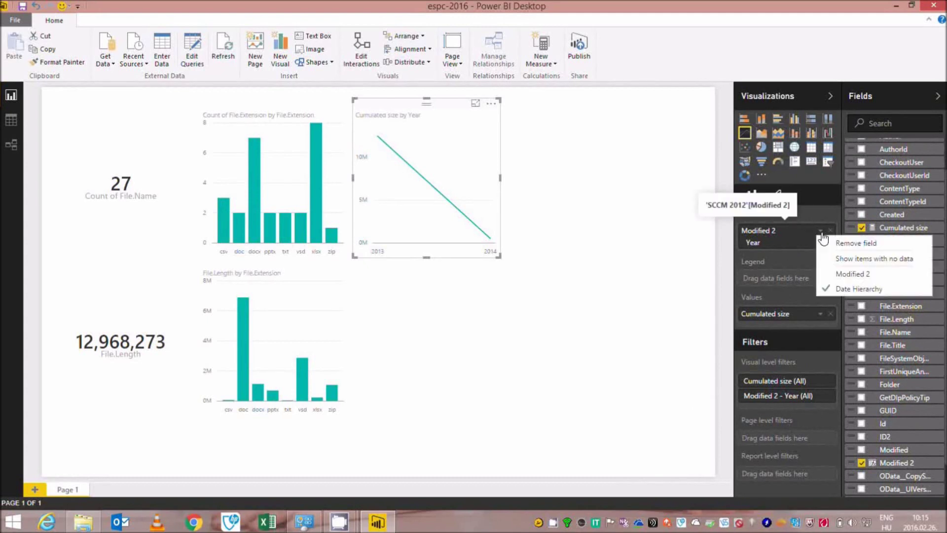
click(833, 274)
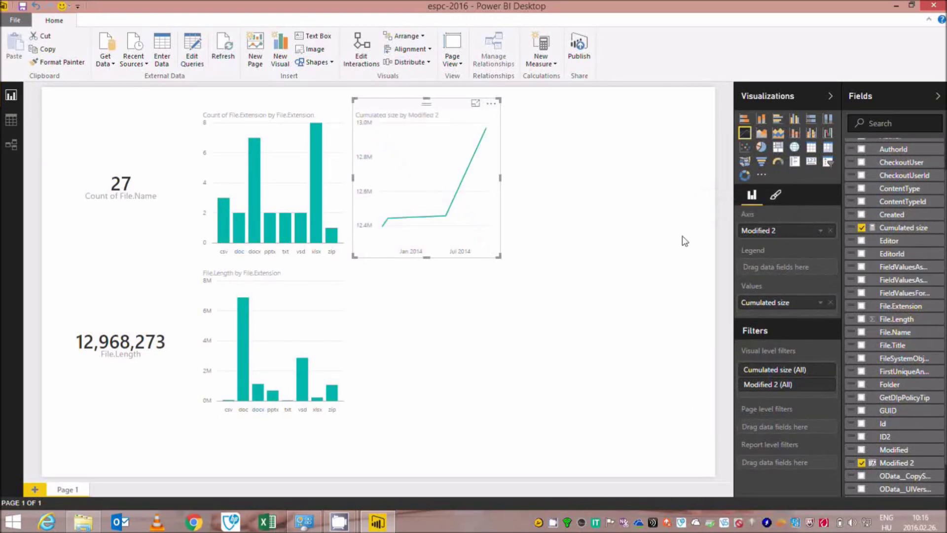
drag(508, 179, 678, 190)
click(663, 262)
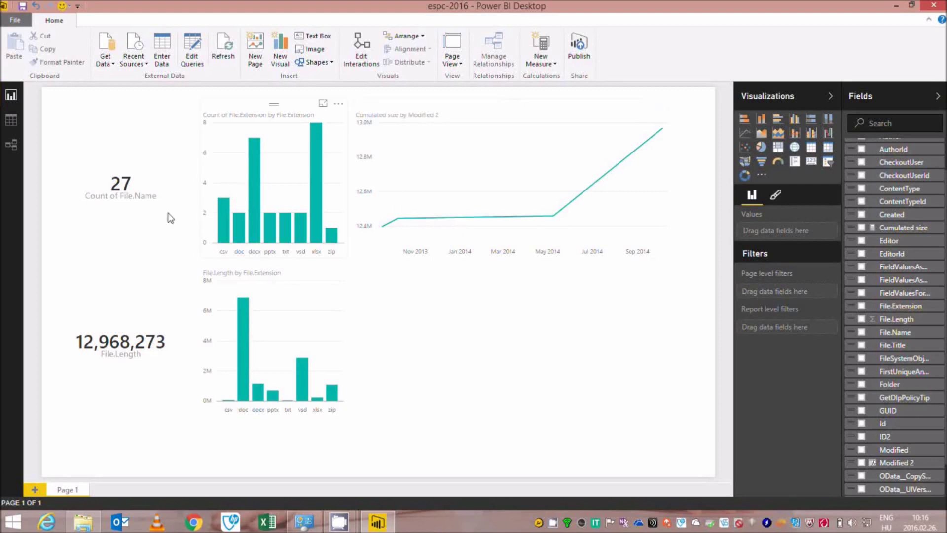
Turn on the count card's title and set it to 'Count of files'
click(133, 216)
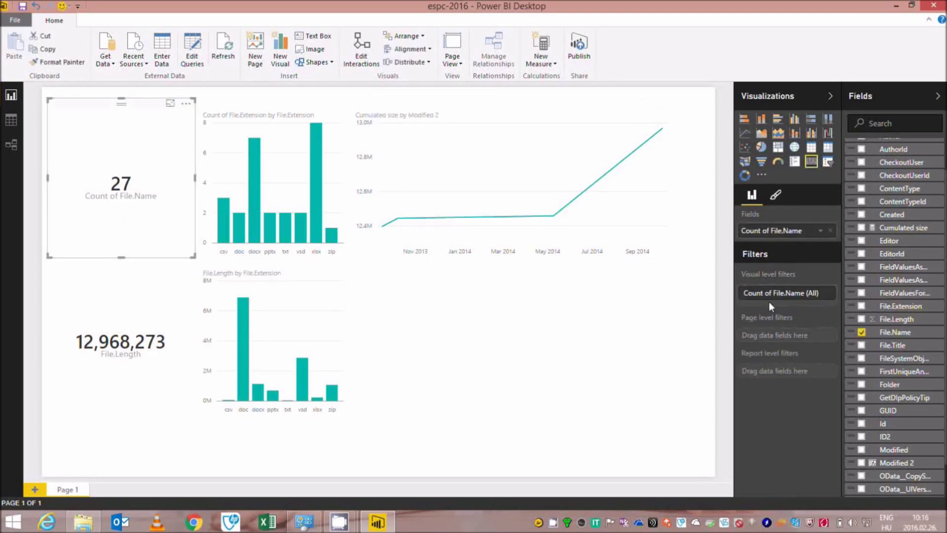
click(776, 197)
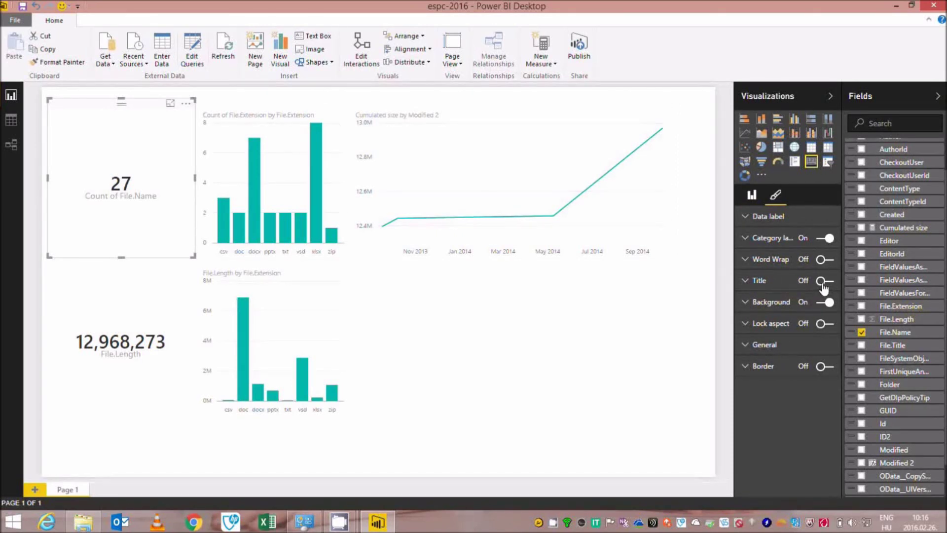
click(746, 220)
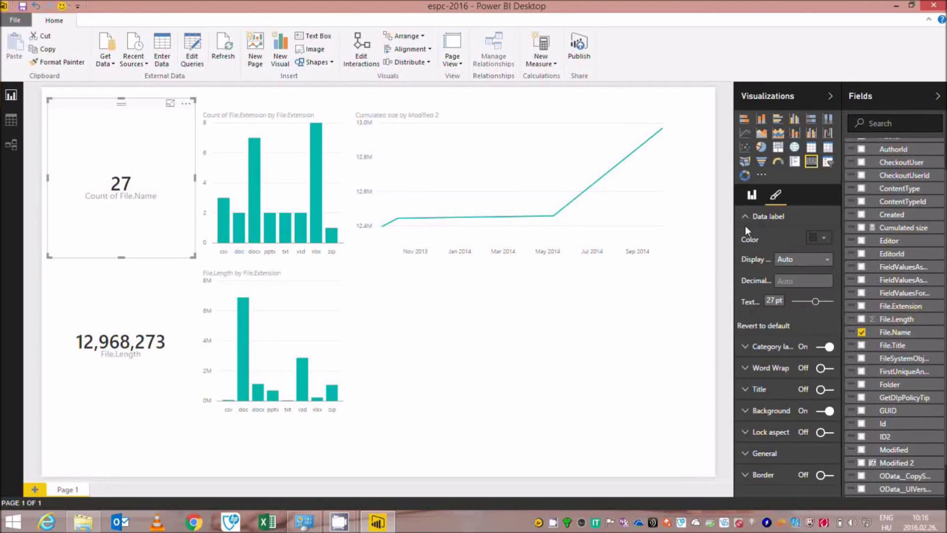
click(744, 220)
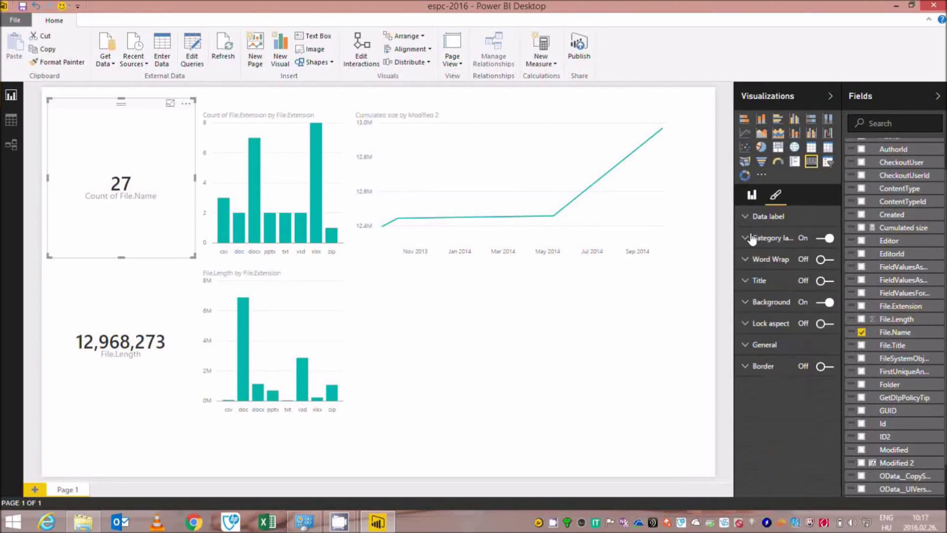
click(746, 282)
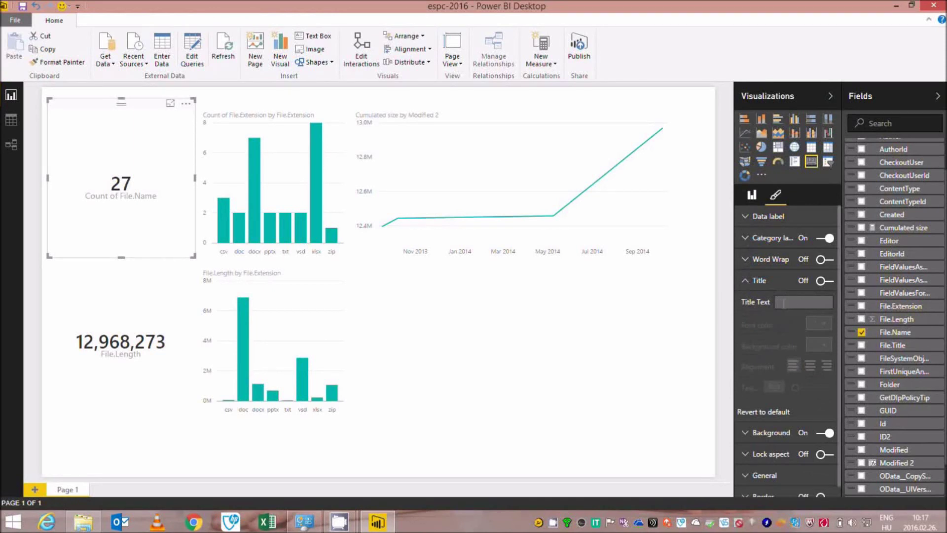
click(782, 302)
text(Count of files)
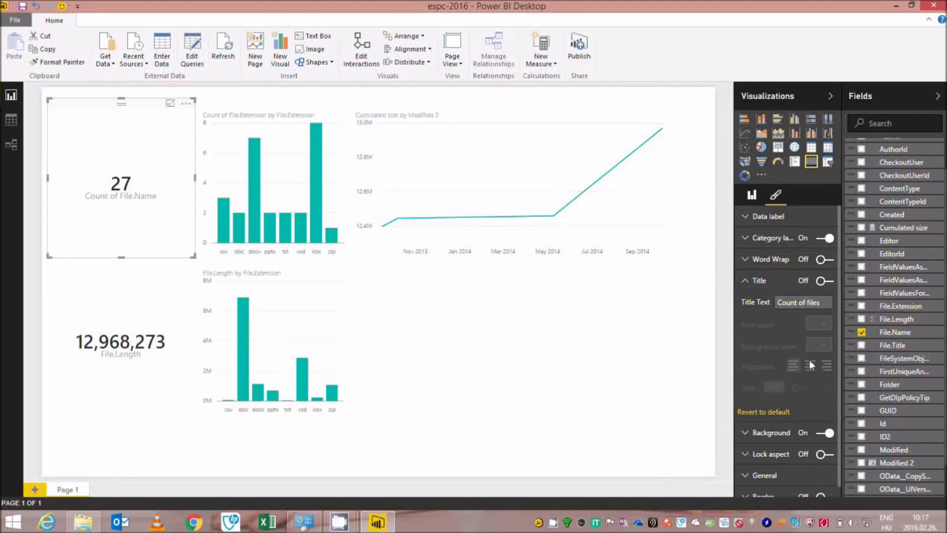
click(745, 281)
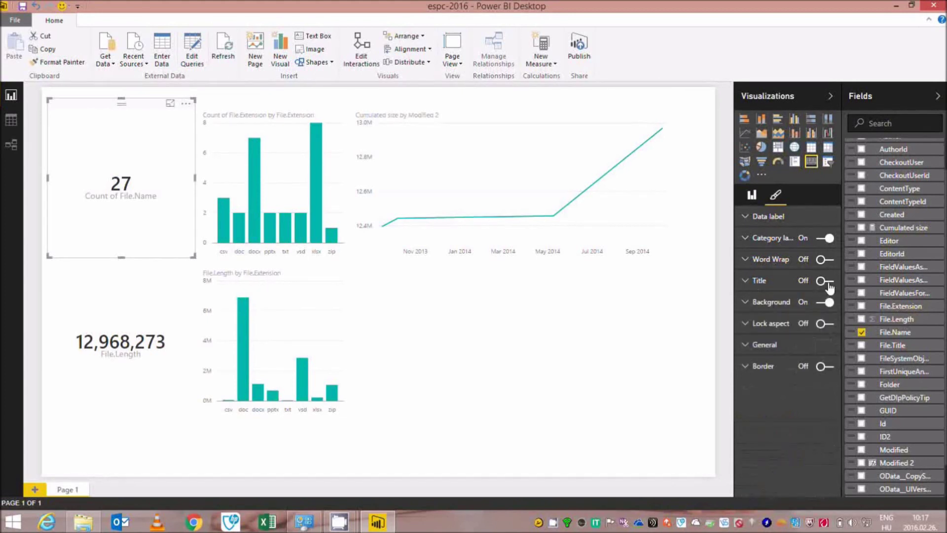
click(828, 282)
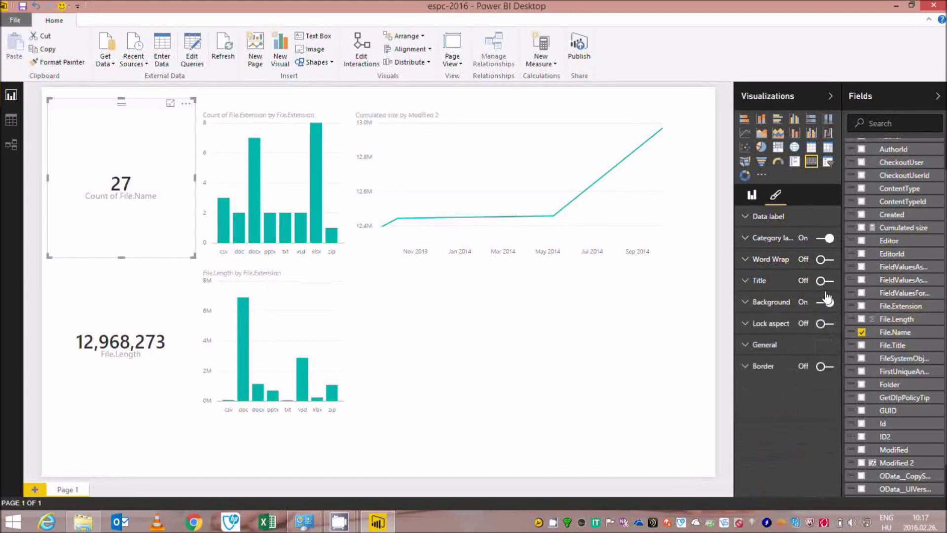
Turn on the size card's title and set it to 'Total file size'
click(165, 321)
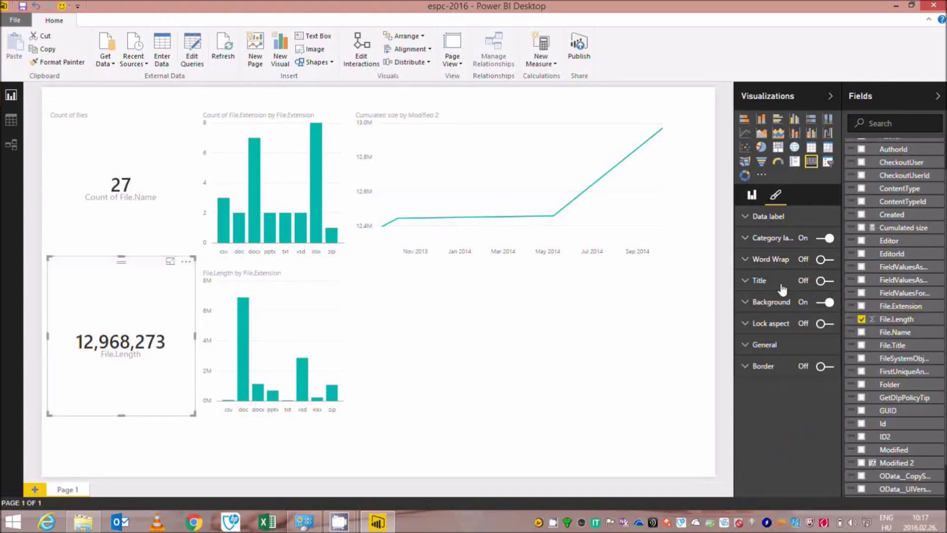
click(782, 288)
click(827, 281)
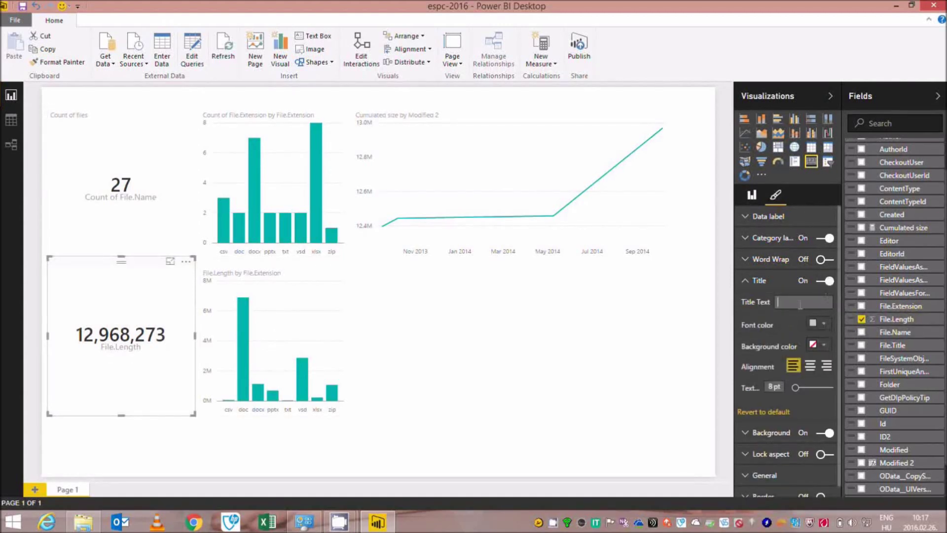
click(800, 302)
text(Total file size)
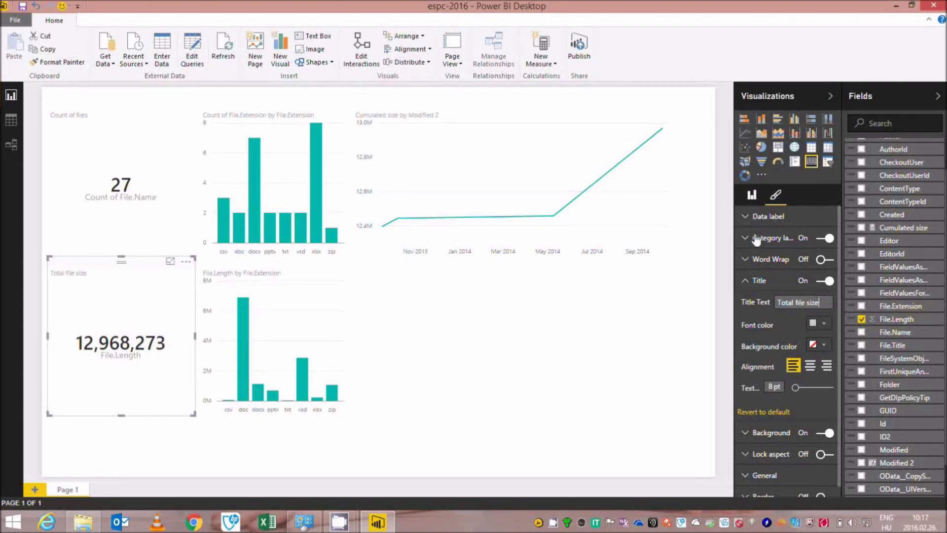
click(310, 328)
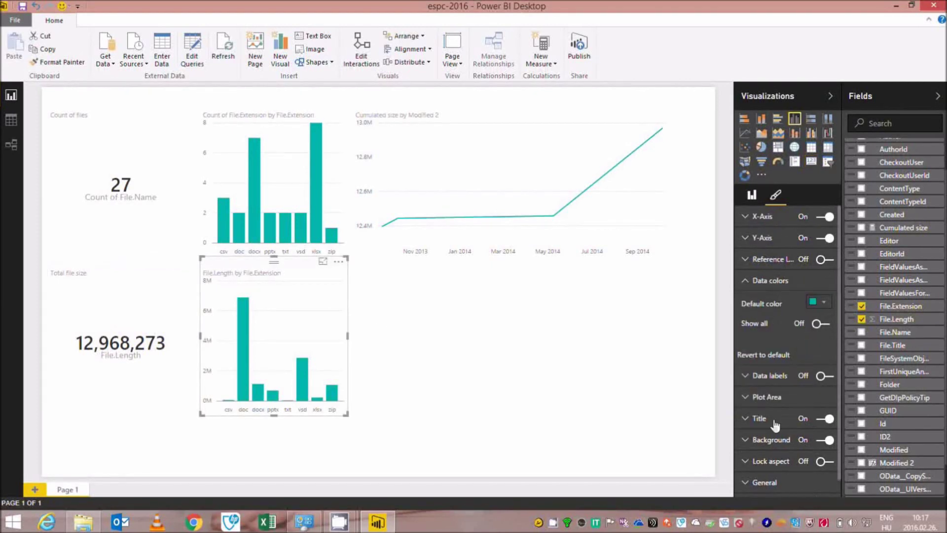
Retitle the lower column chart 'File size by extension'
click(758, 419)
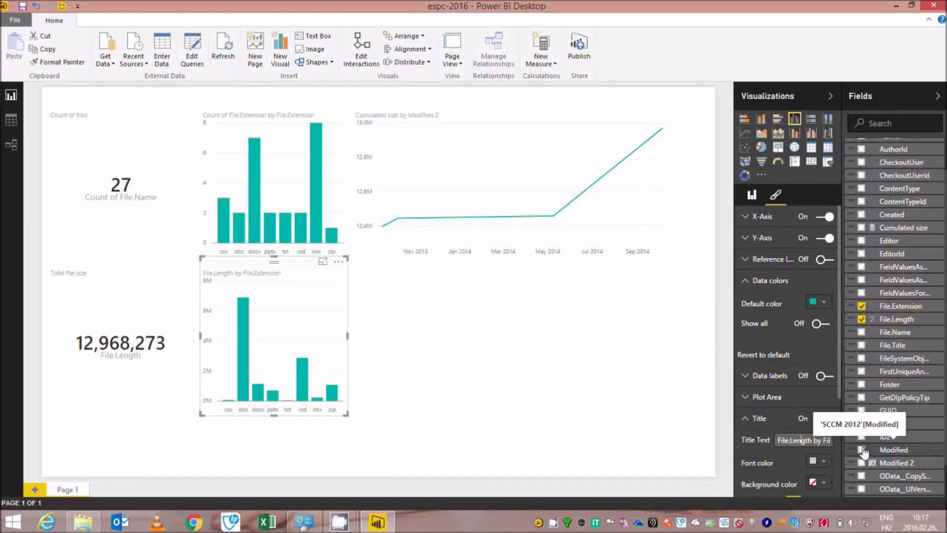
key(ctrl+a)
text(File size)
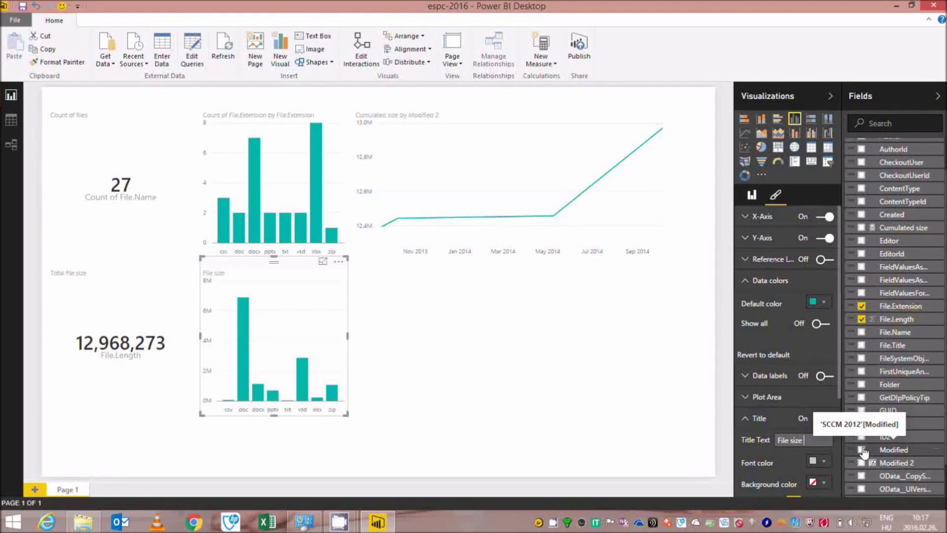
text( by extension)
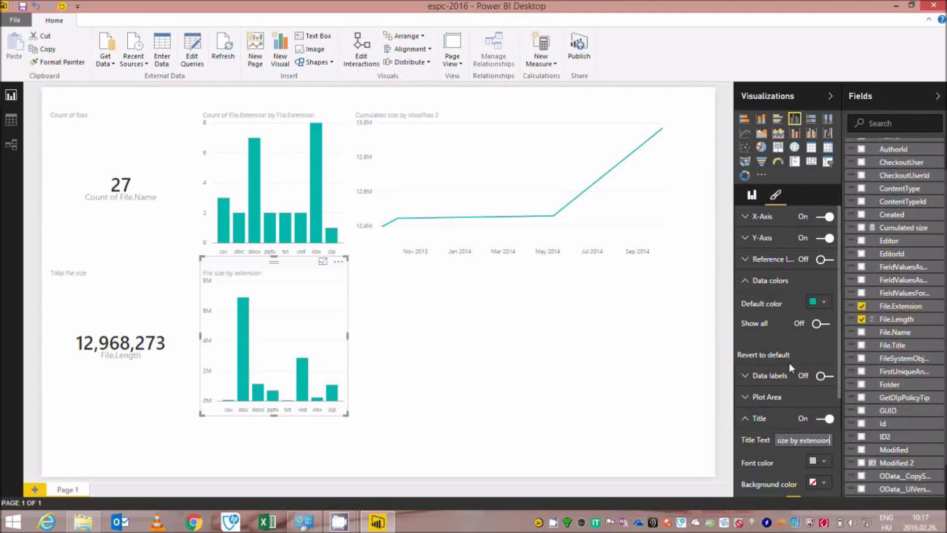
Retitle the upper column chart 'Number of the files by extension'
click(294, 194)
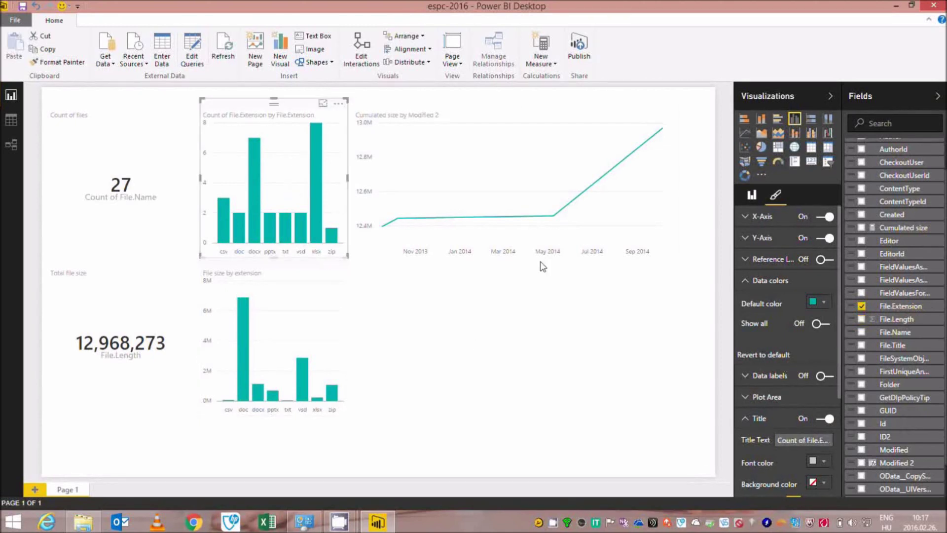
click(781, 441)
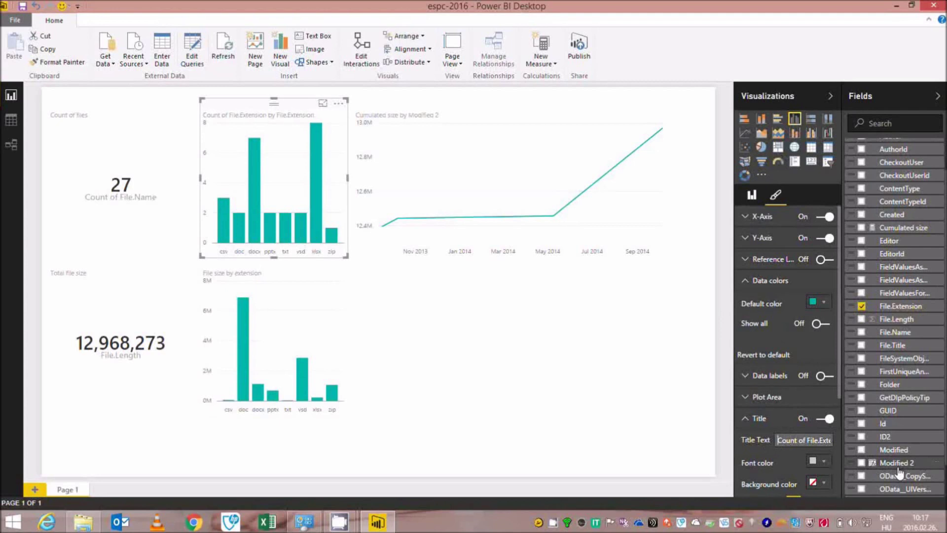
key(ctrl+a)
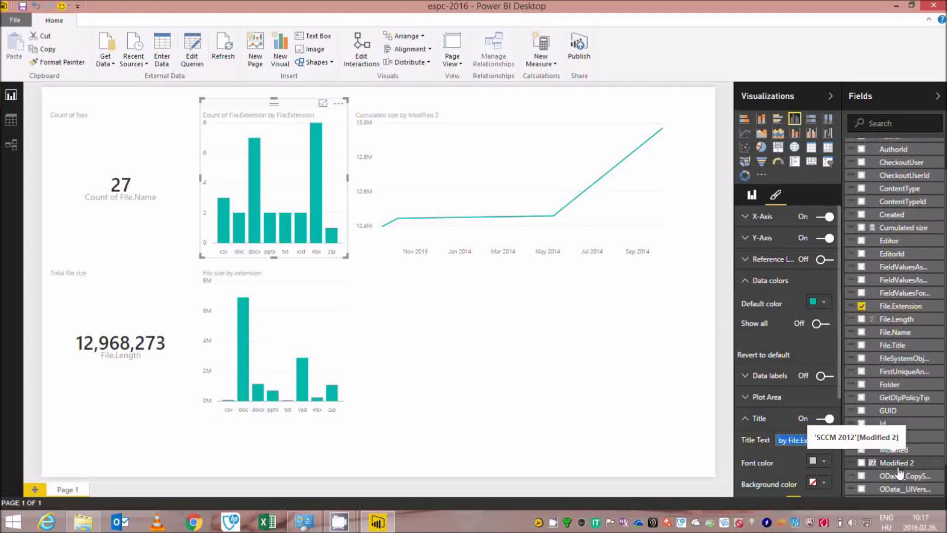
text(F)
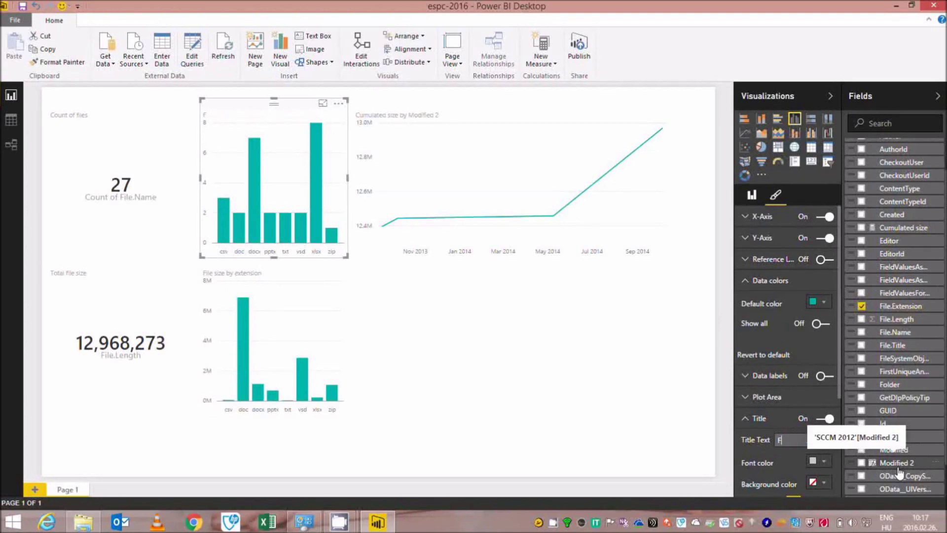
key(BackSpace)
text(Num)
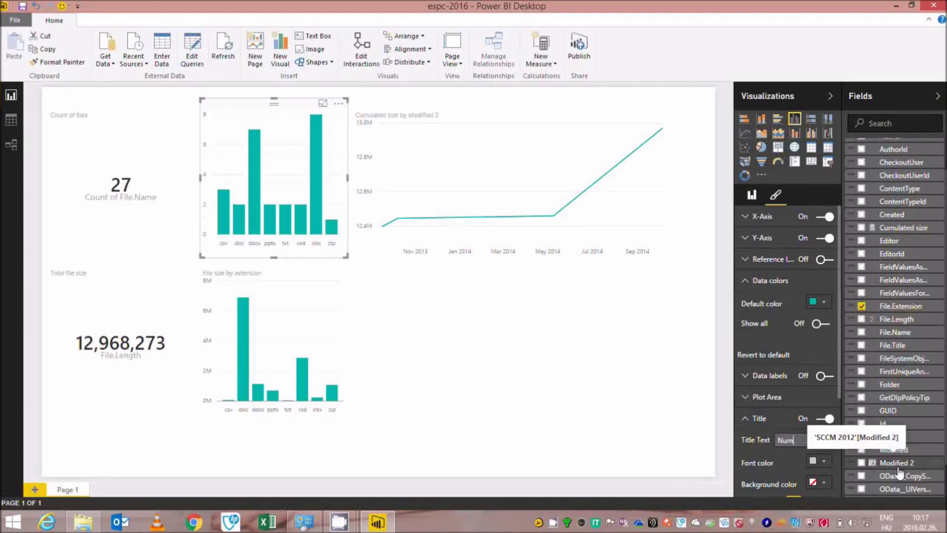
text(ber of the files by extension)
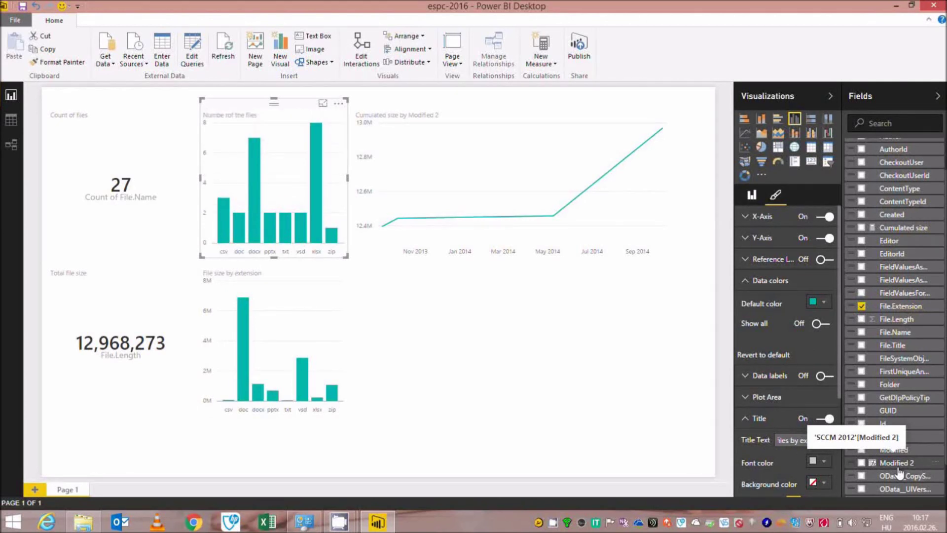
Turn on the line chart's data labels and title it 'Site storage history trend'
click(451, 120)
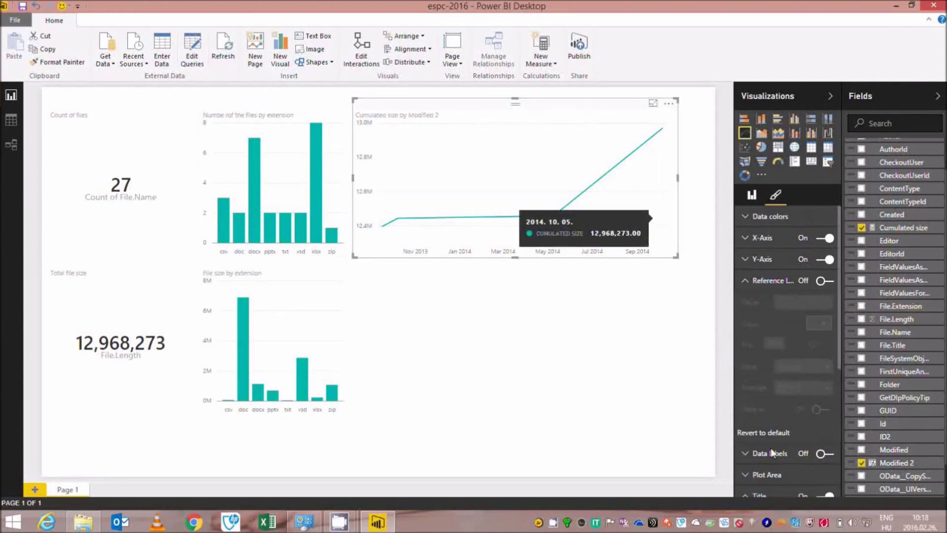
click(821, 454)
text(ile sto)
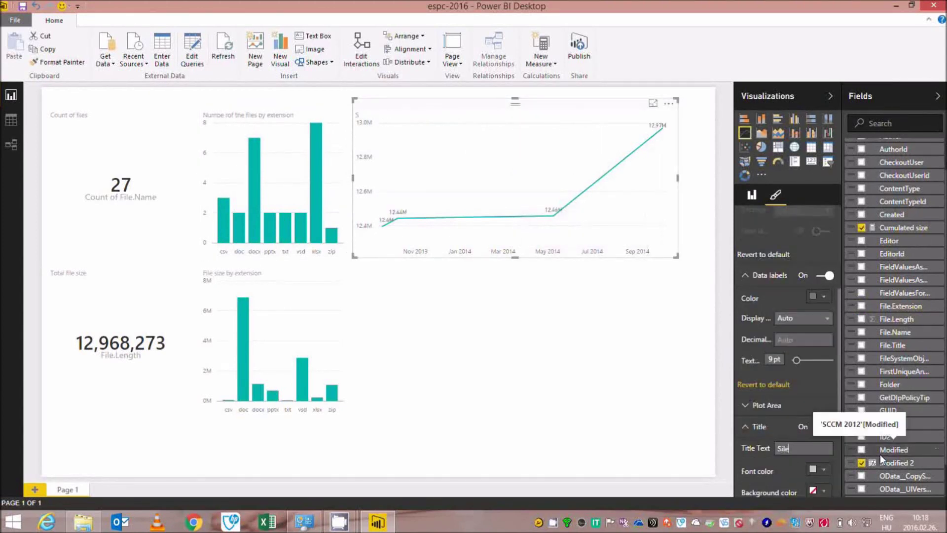
text(rage history trend)
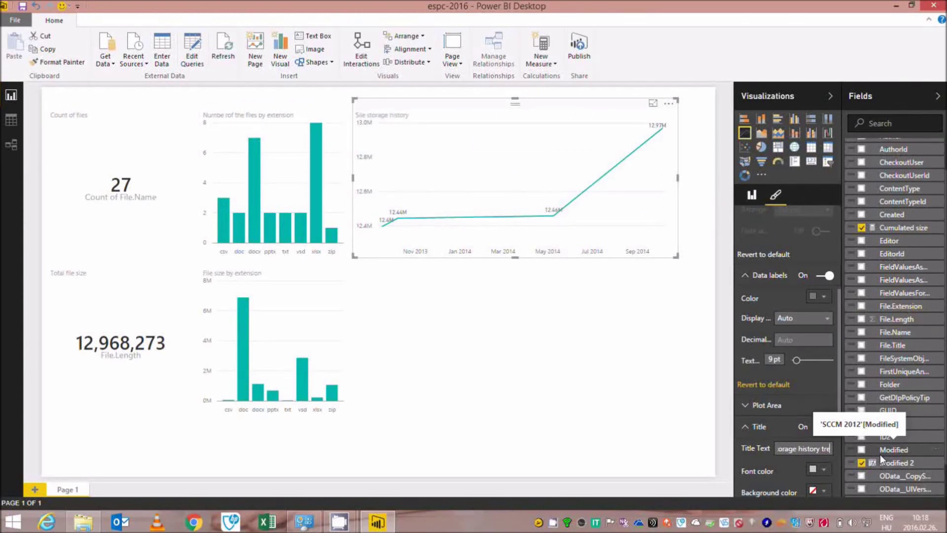
click(570, 345)
Save changes, publish espc-2016.pbix to Power BI, and open the published report online
key(alt+F4)
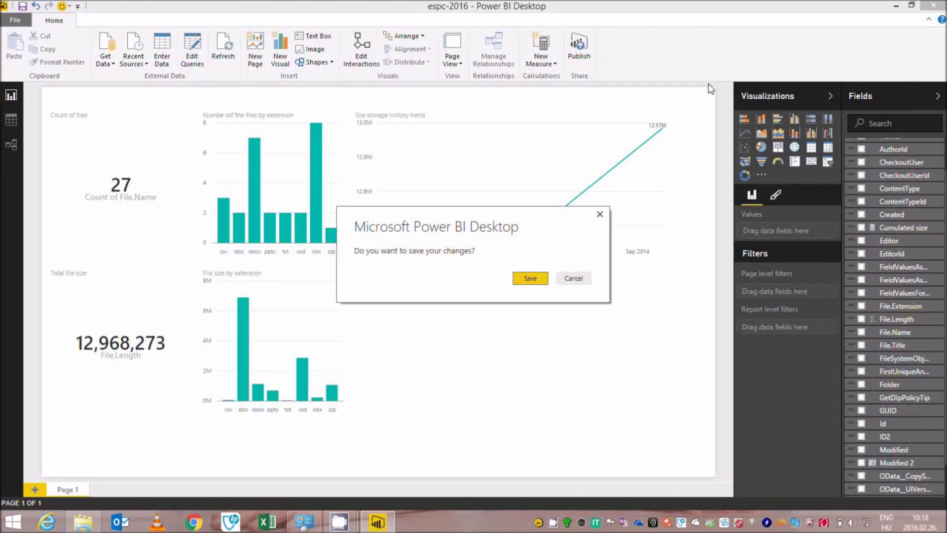
click(536, 281)
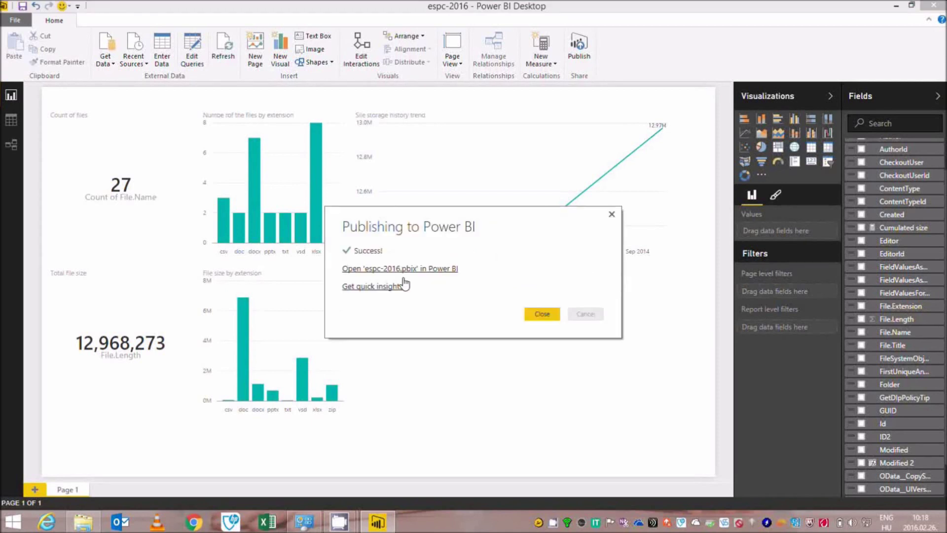
click(349, 270)
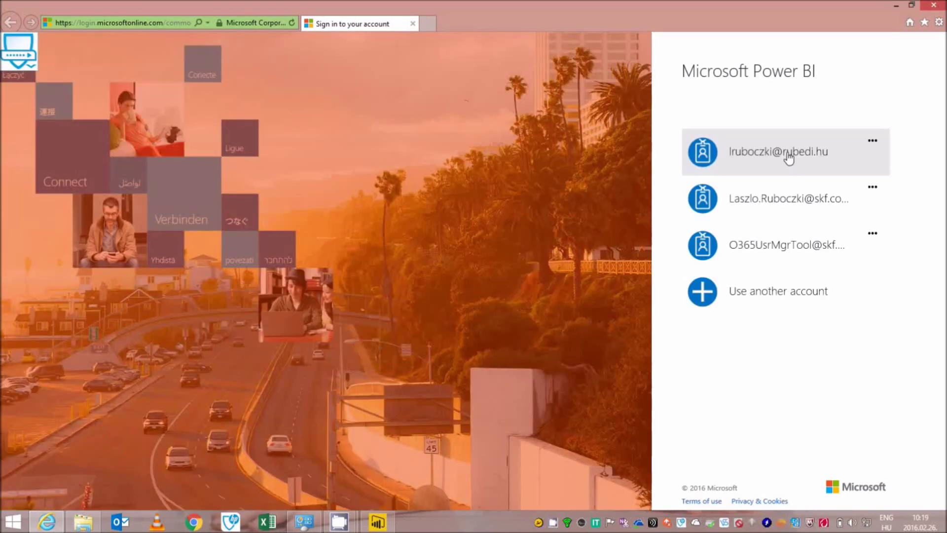
Sign in to Power BI with the first listed Microsoft account
click(786, 158)
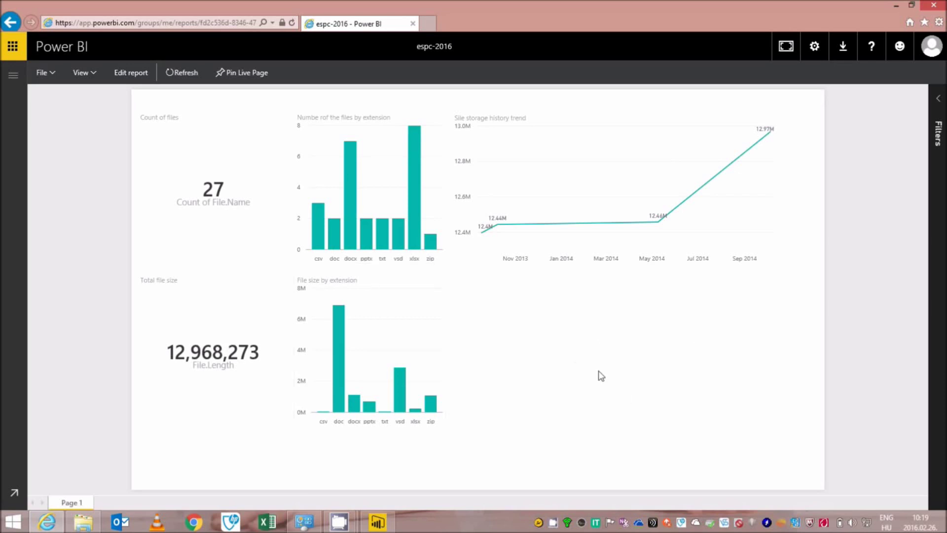
Filter the report to docx files (7 files, 1,130,789), refresh, then clear the docx selection
click(352, 229)
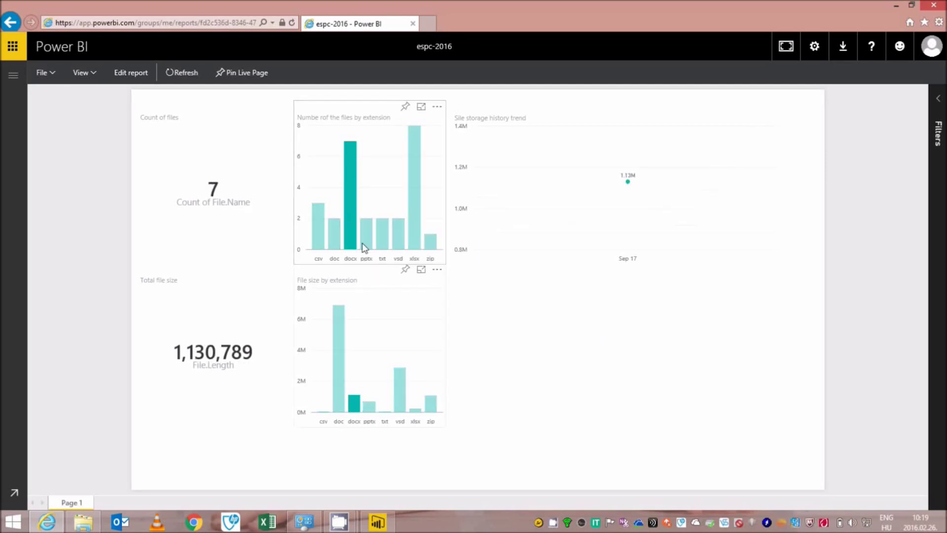
mouse_move(353, 203)
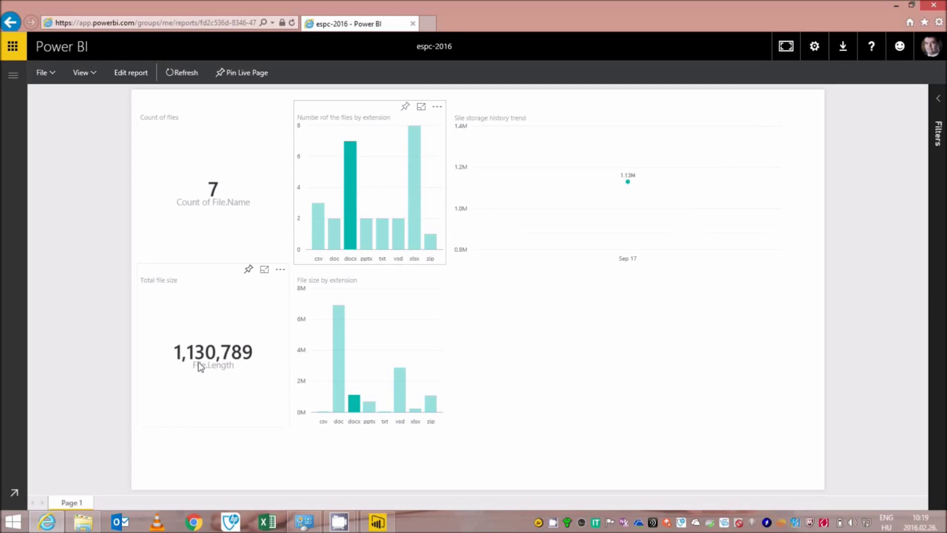
mouse_move(187, 364)
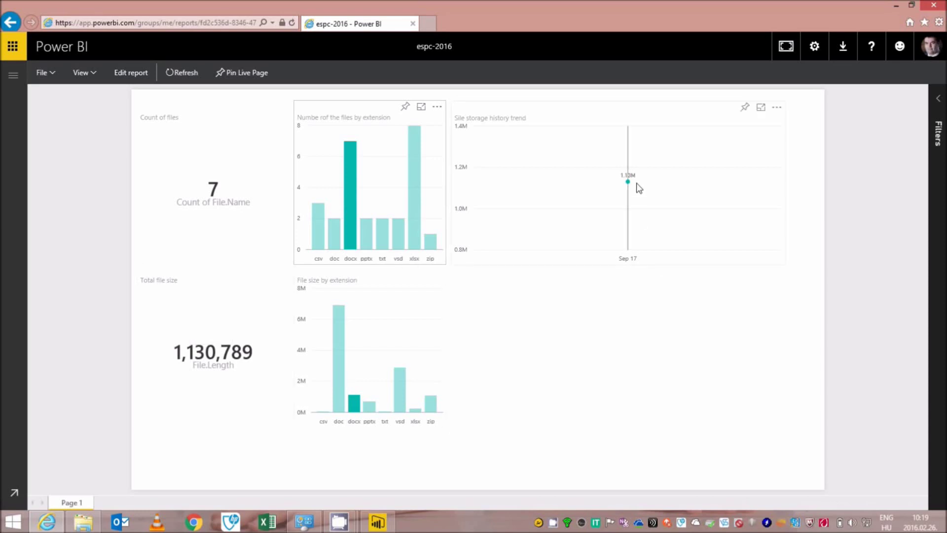
mouse_move(637, 183)
click(172, 74)
click(351, 230)
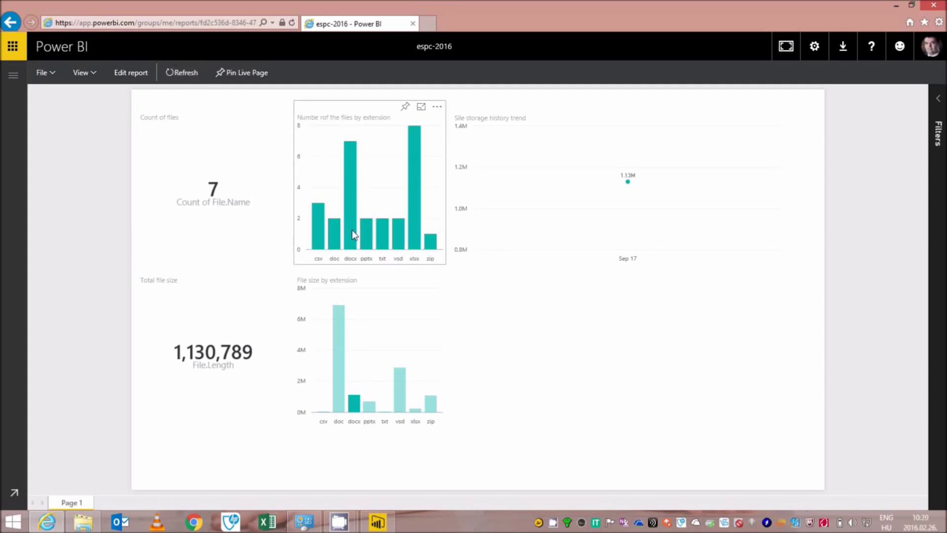